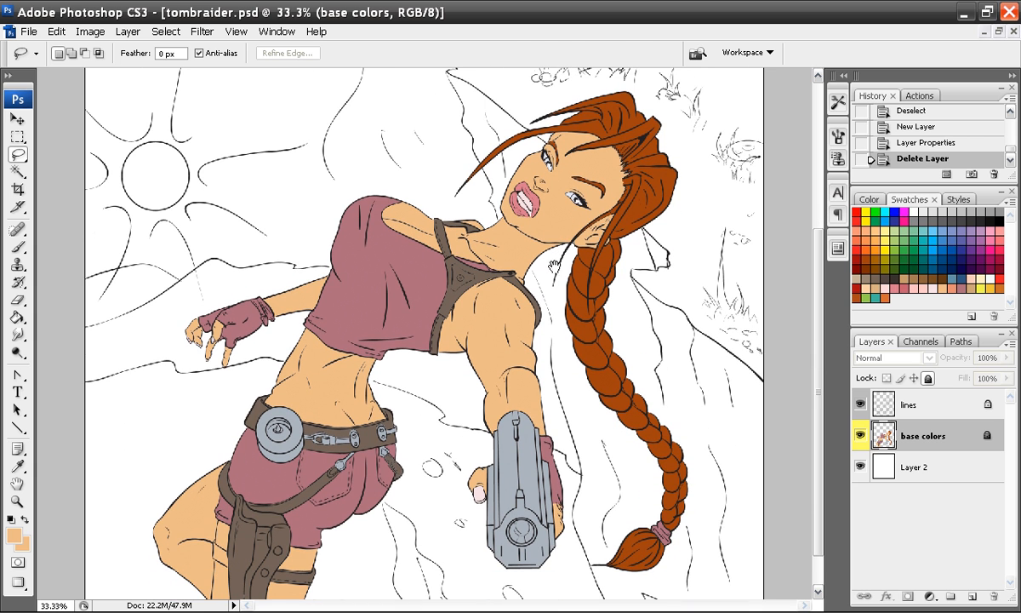
Unlock the base colors layer and choose a hard 5 px brush for touching up the strap area.
key(ctrl+plus)
drag(539, 284, 527, 497)
key(ctrl+plus)
key(ctrl+plus)
key(ctrl+plus)
key(ctrl+plus)
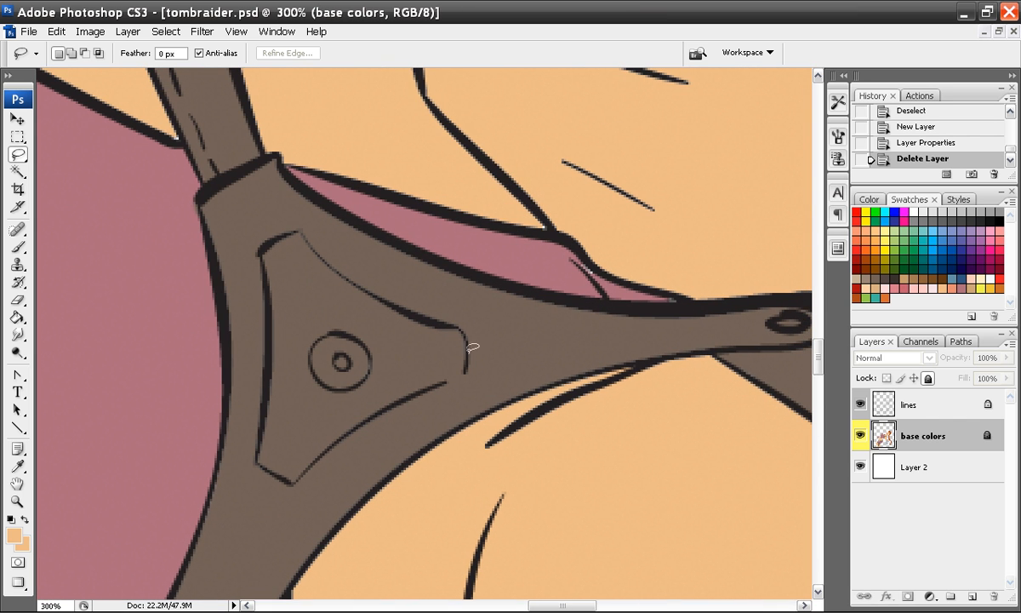
click(17, 246)
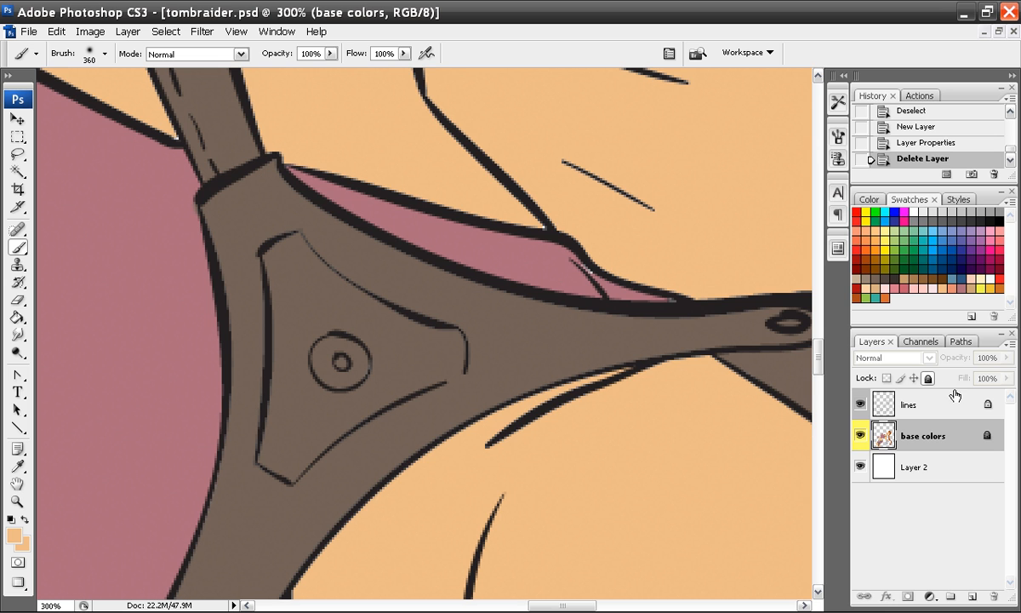
click(927, 380)
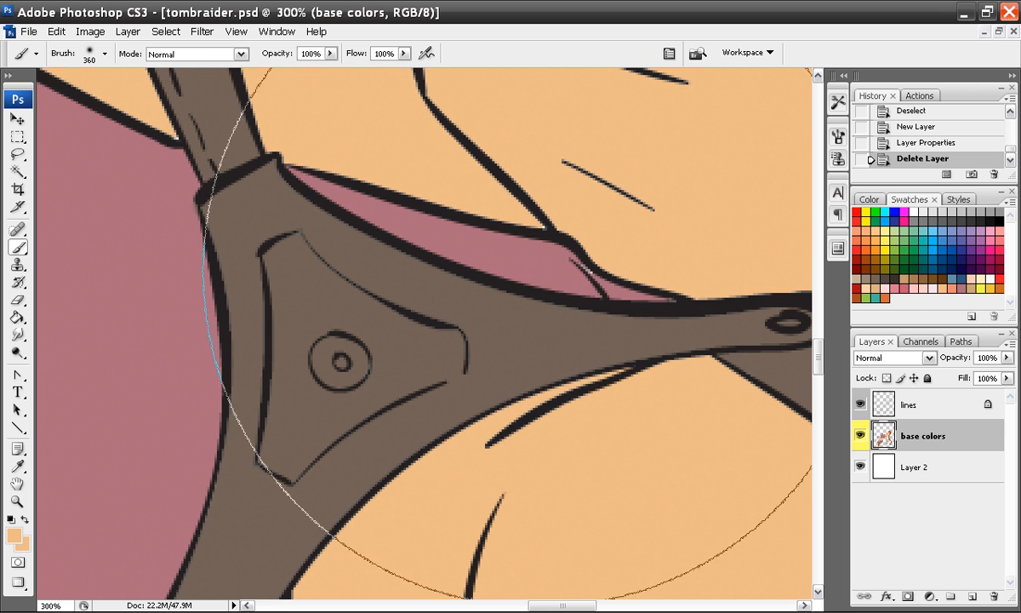
right_click(538, 279)
click(578, 429)
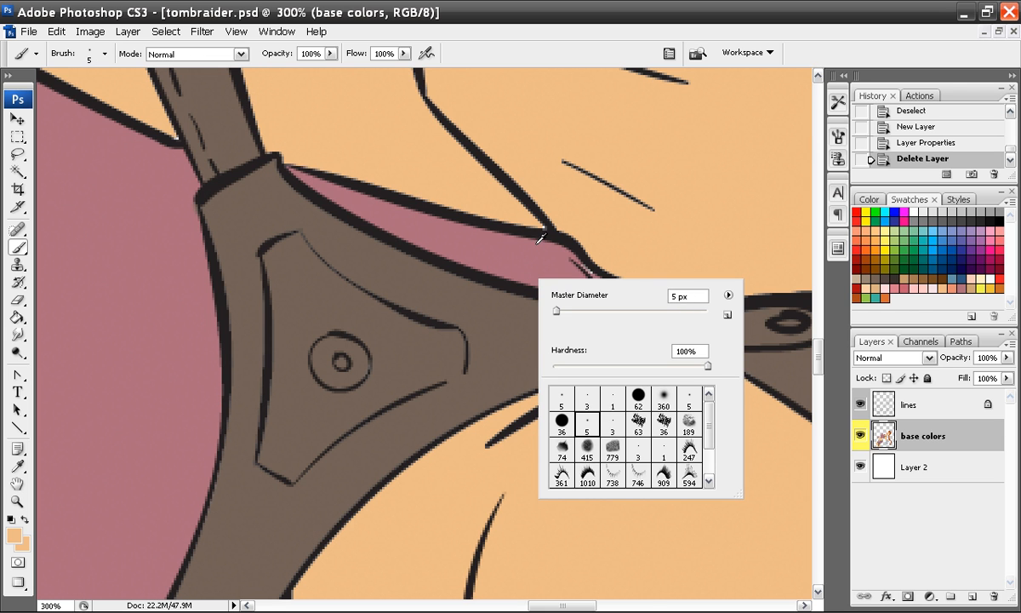
Sample the shirt's pink and paint over the missed spot at the edge of the shirt beside the brown strap.
alt+click(528, 250)
click(609, 289)
key(ctrl+minus)
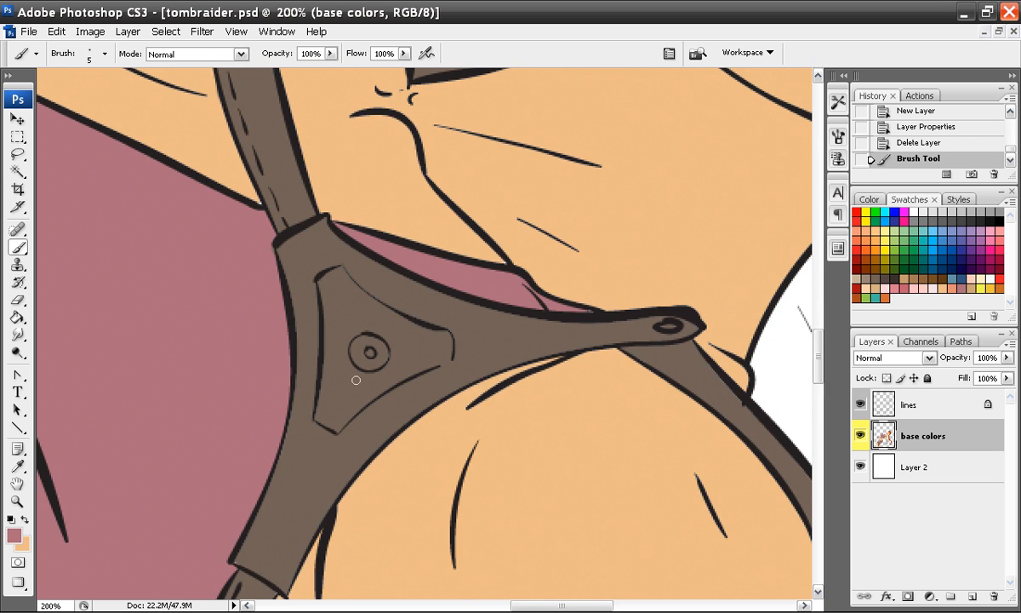
Sample the skin tone and touch up the small gap where the shirt's neckline meets the strap.
drag(308, 350, 483, 456)
key(ctrl+plus)
key(ctrl+plus)
alt+click(424, 255)
drag(448, 283, 444, 290)
Touch up the skin below the jaw line with a dab of the sampled skin tone.
drag(613, 224, 449, 440)
drag(596, 355, 314, 468)
drag(654, 375, 381, 557)
drag(636, 347, 399, 486)
drag(614, 366, 456, 358)
drag(446, 469, 670, 310)
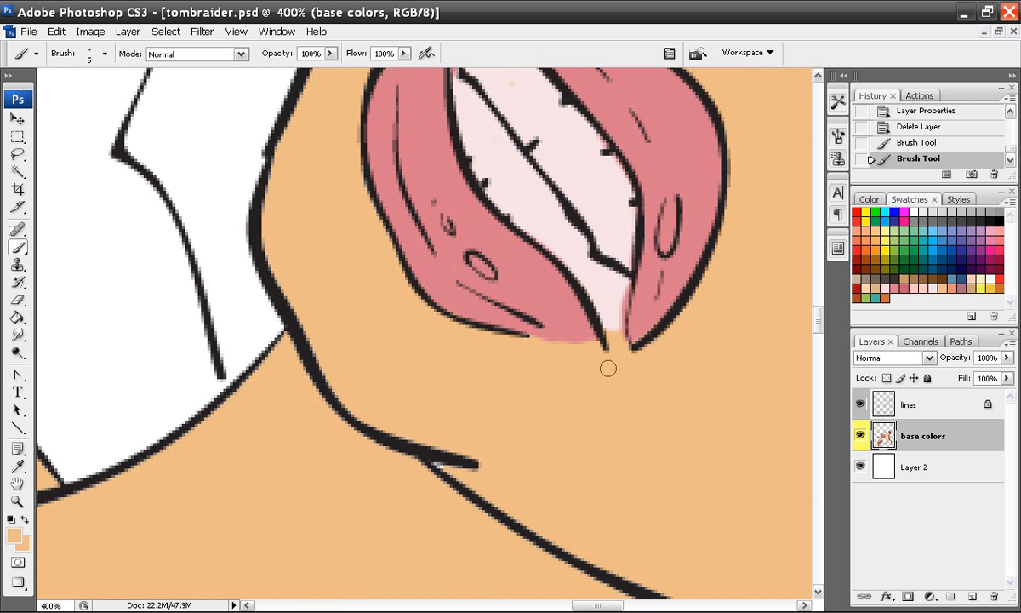
click(449, 471)
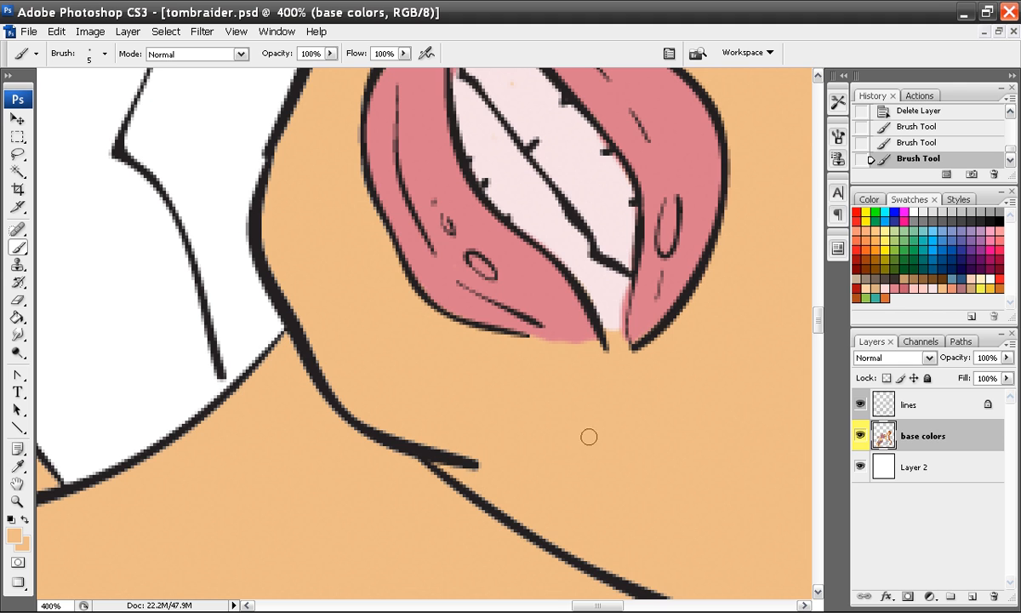
Fill the background layer, Layer 2, with black using the Paint Bucket.
click(891, 470)
click(999, 221)
click(17, 316)
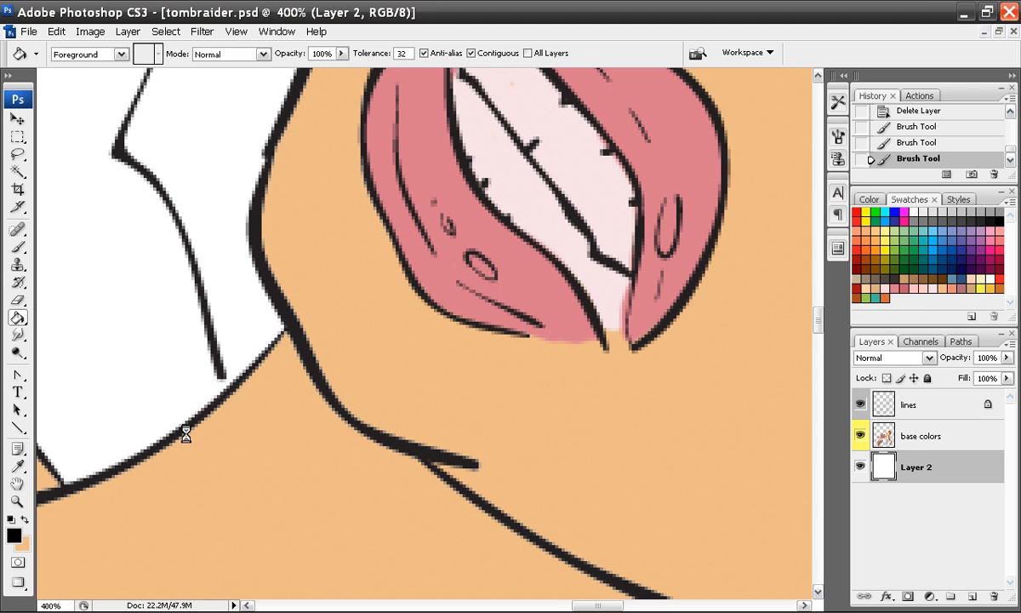
click(460, 430)
Erase the stray orange outside the outline of the long front hair strand on the base colors layer with a 5 px eraser.
drag(656, 285, 558, 448)
drag(458, 292, 635, 446)
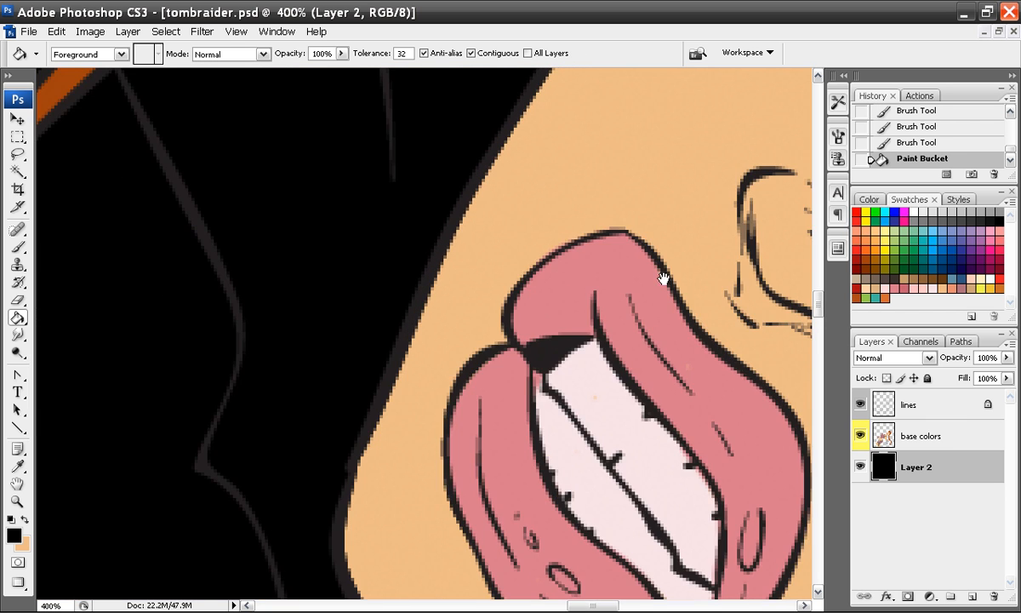
drag(680, 114, 676, 310)
drag(703, 212, 553, 408)
key(ctrl+minus)
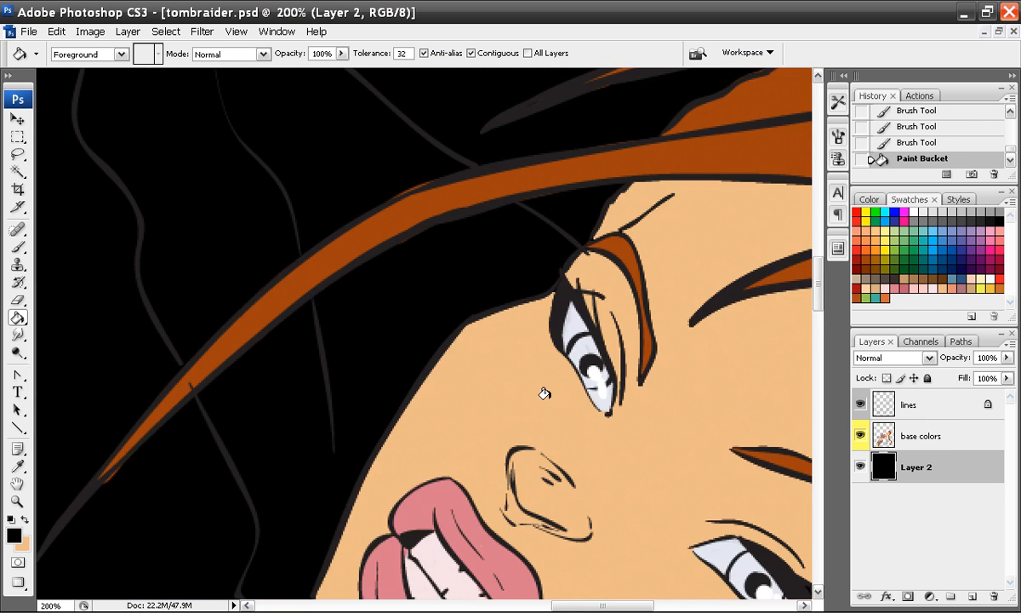
drag(653, 331, 709, 340)
drag(358, 372, 447, 317)
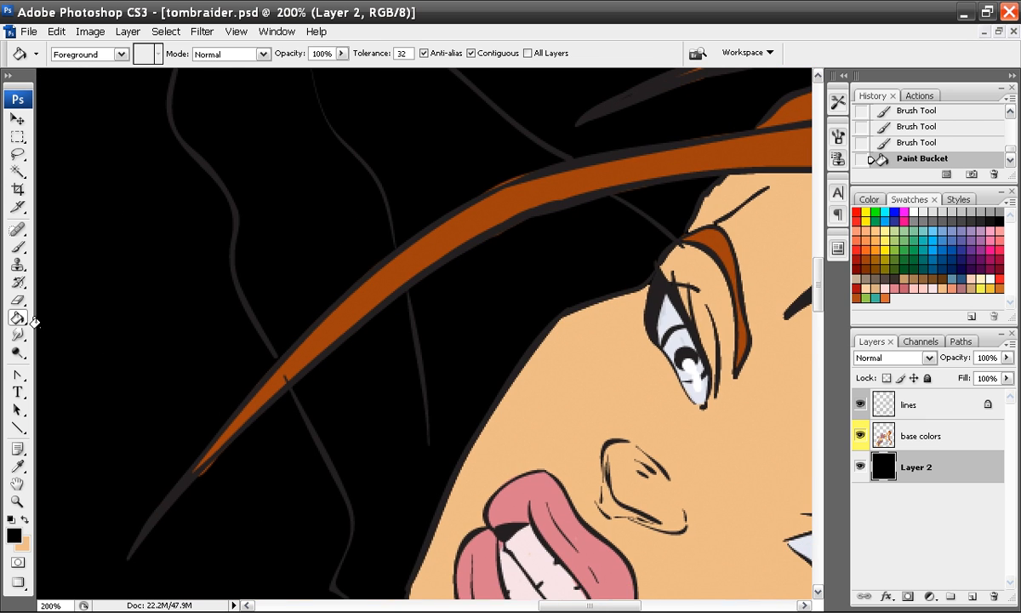
click(17, 300)
click(921, 440)
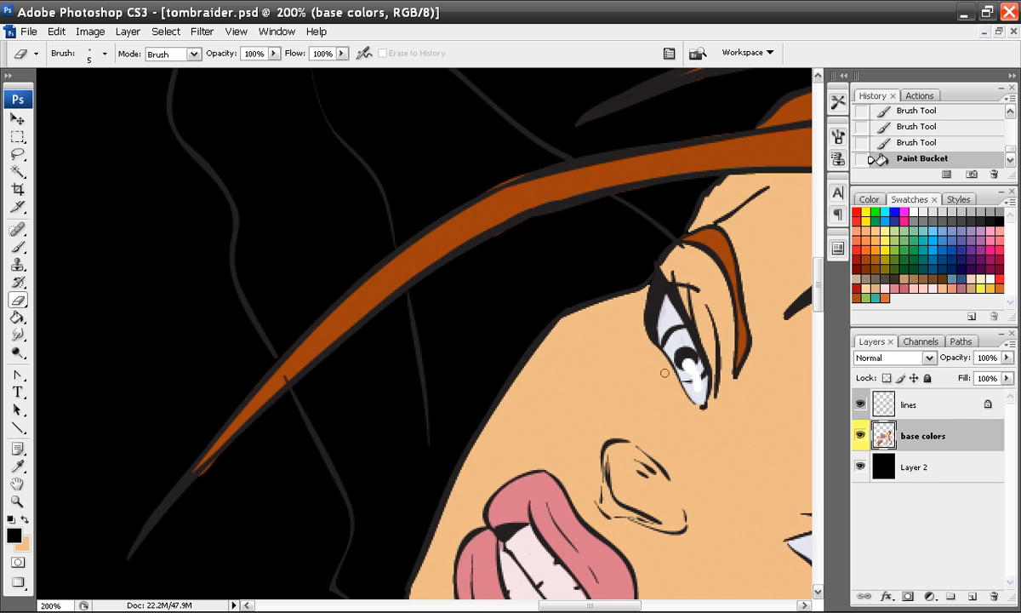
right_click(213, 454)
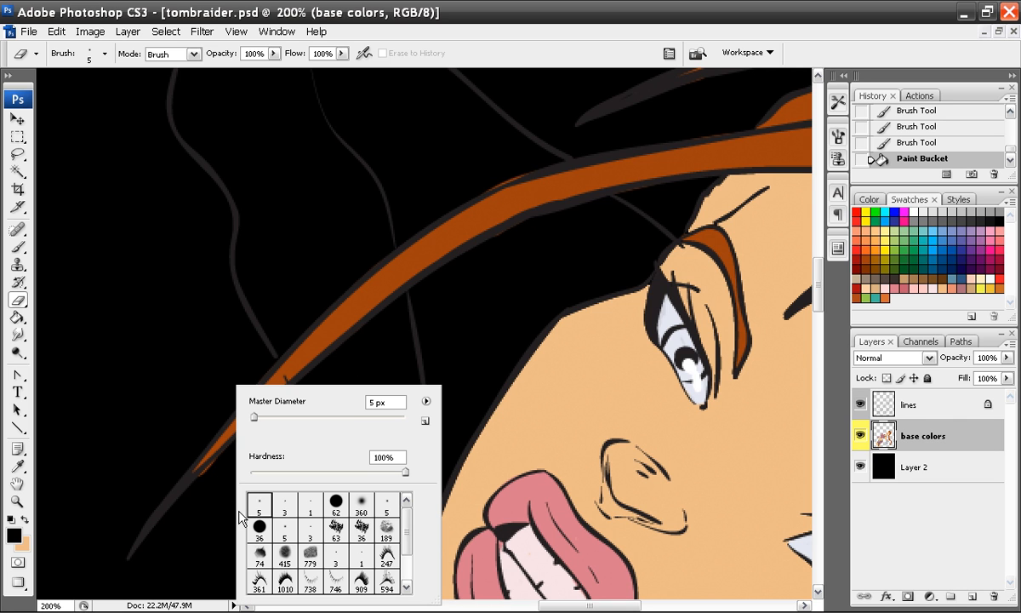
click(195, 469)
drag(213, 425, 189, 449)
drag(495, 163, 463, 179)
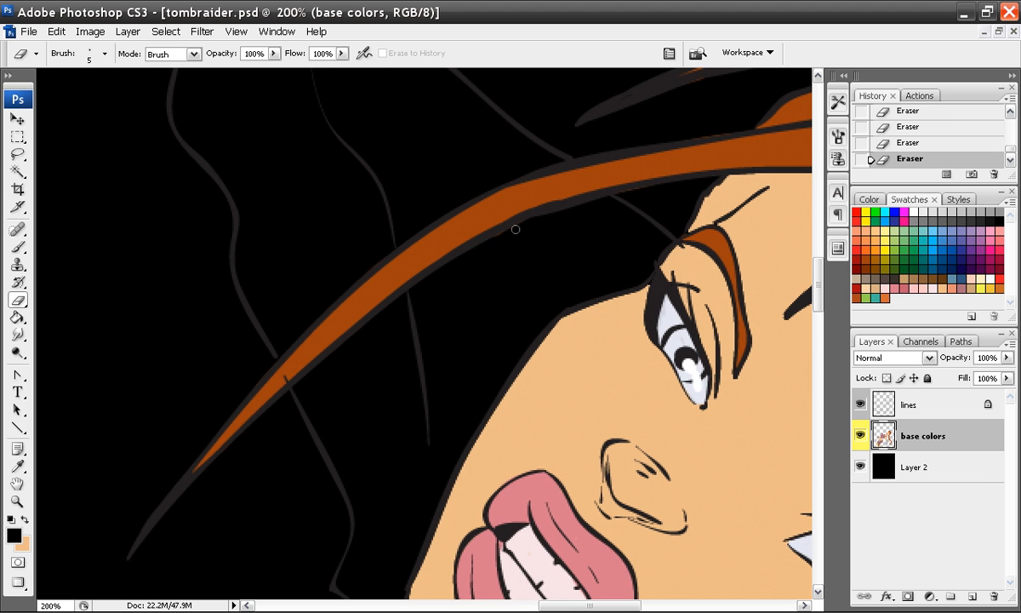
Erase the stray orange spilling past the outline around the top and back of the hair.
drag(651, 253, 467, 366)
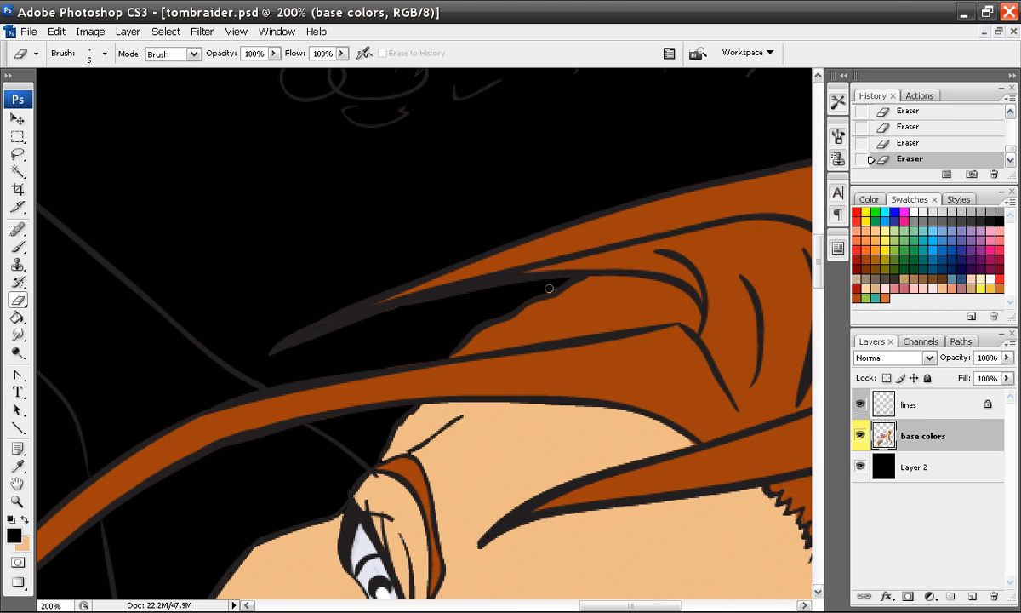
drag(590, 255, 399, 379)
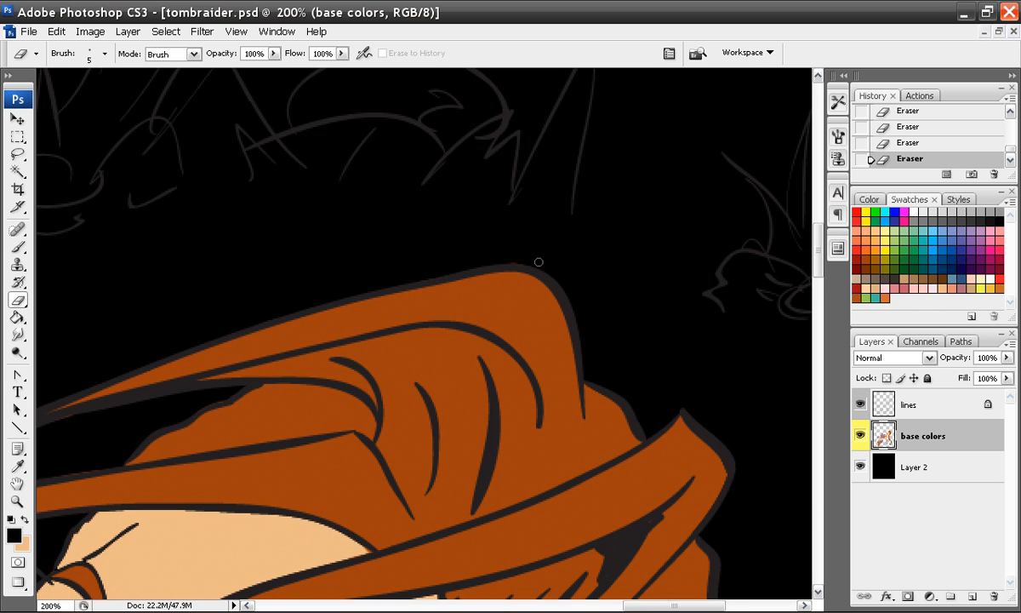
drag(575, 298, 451, 257)
drag(568, 381, 479, 260)
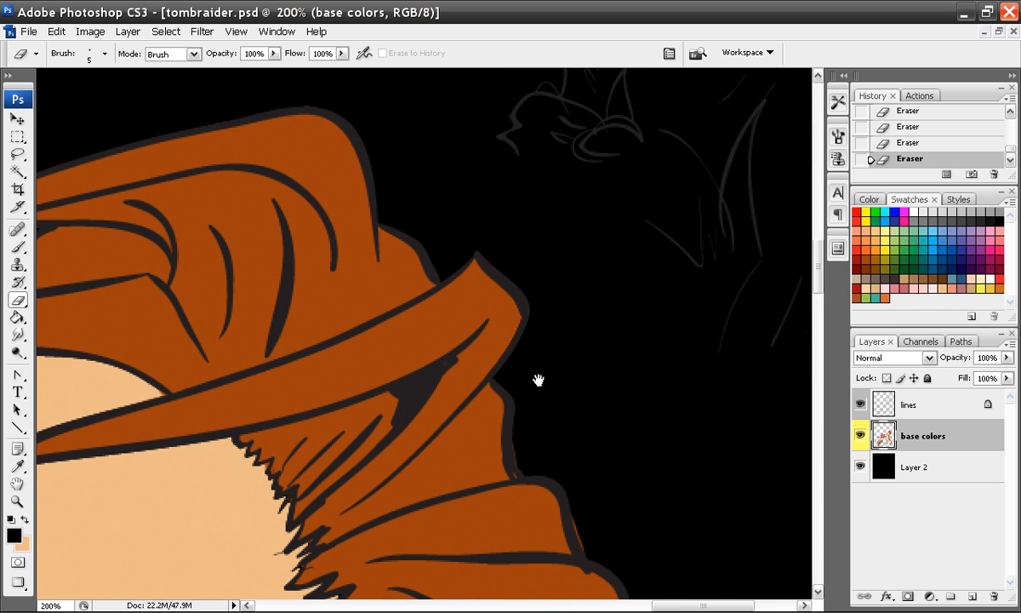
drag(552, 402, 493, 223)
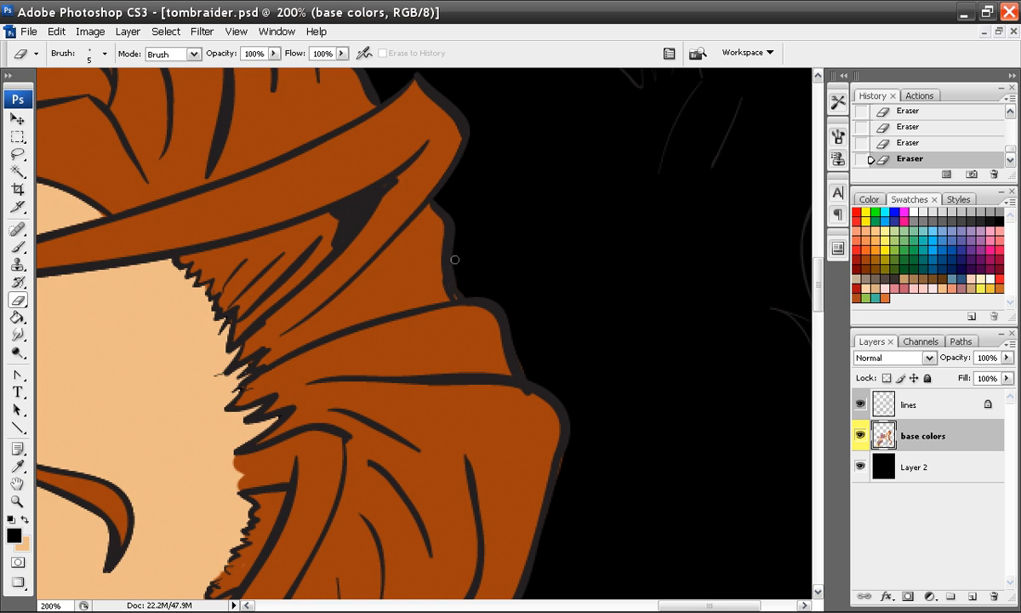
drag(562, 443, 507, 337)
drag(503, 463, 524, 378)
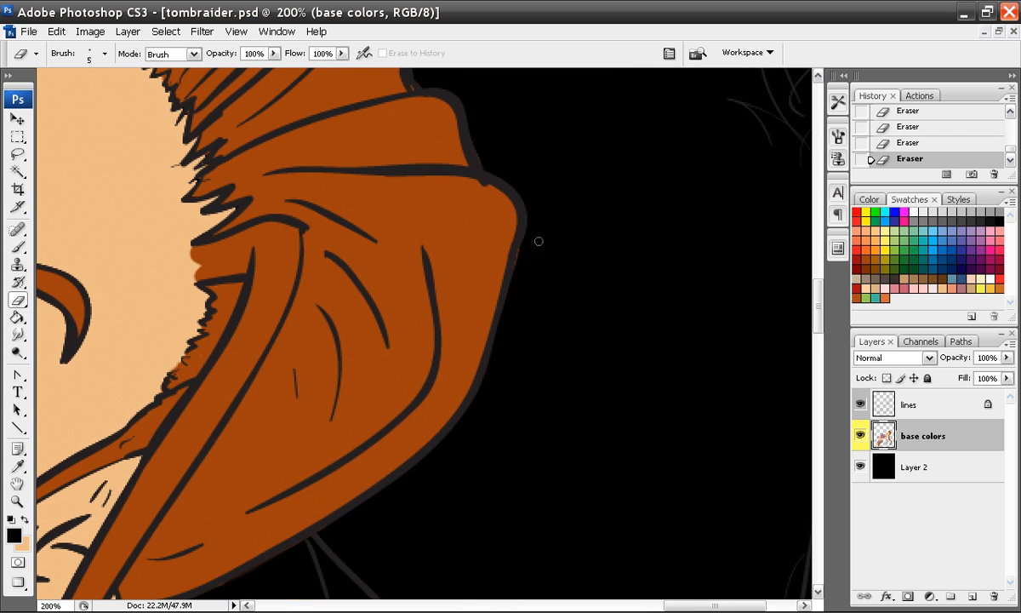
drag(478, 435, 590, 164)
drag(386, 409, 506, 309)
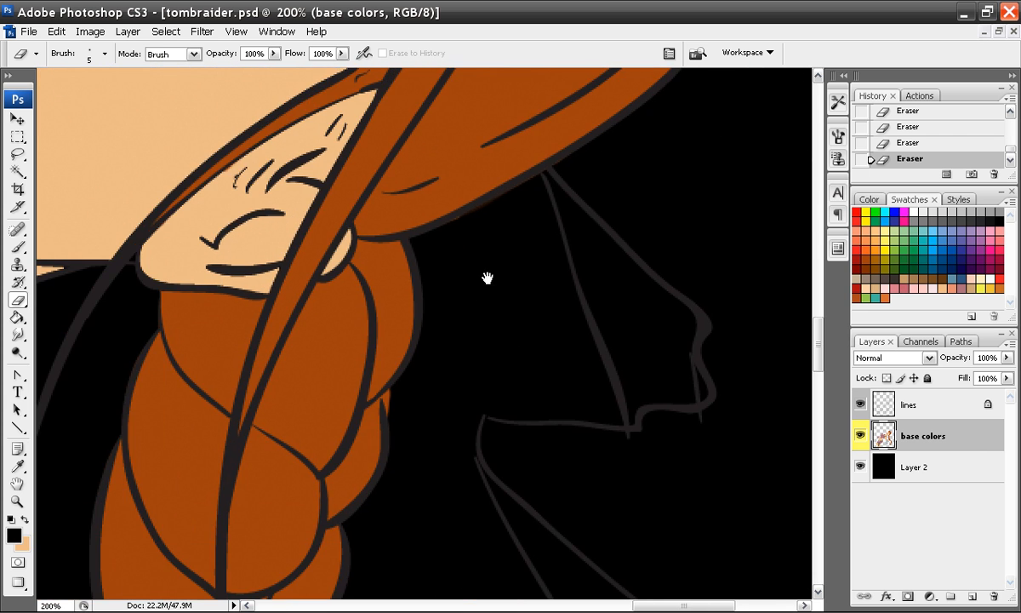
Clean up the stray orange along the braid's outline down to its tip with the eraser.
drag(425, 450, 480, 248)
drag(408, 489, 456, 292)
drag(541, 553, 434, 281)
drag(621, 553, 463, 289)
drag(532, 540, 511, 289)
drag(502, 464, 521, 248)
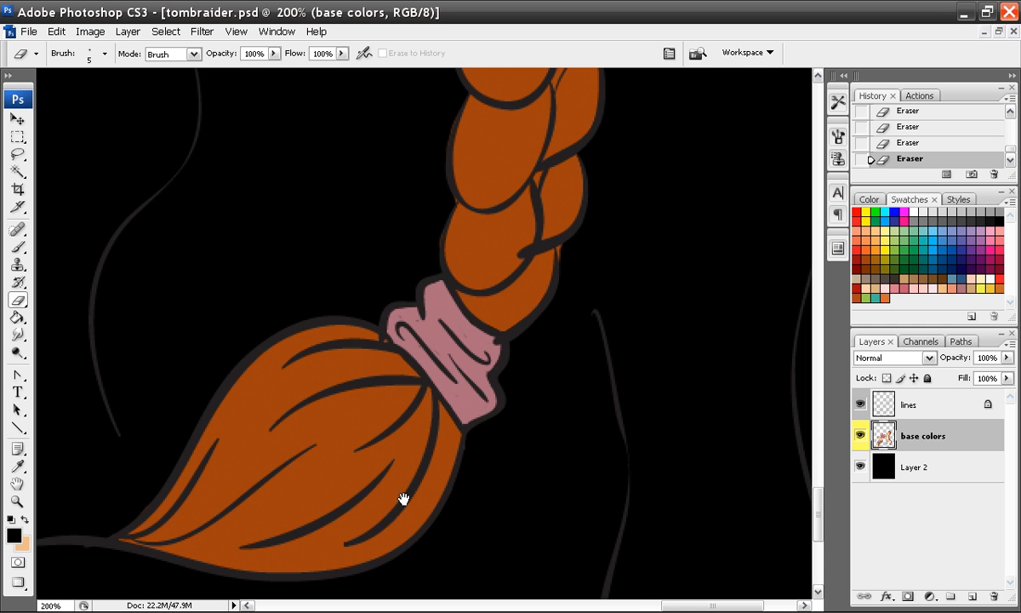
drag(419, 489, 584, 388)
drag(234, 422, 589, 467)
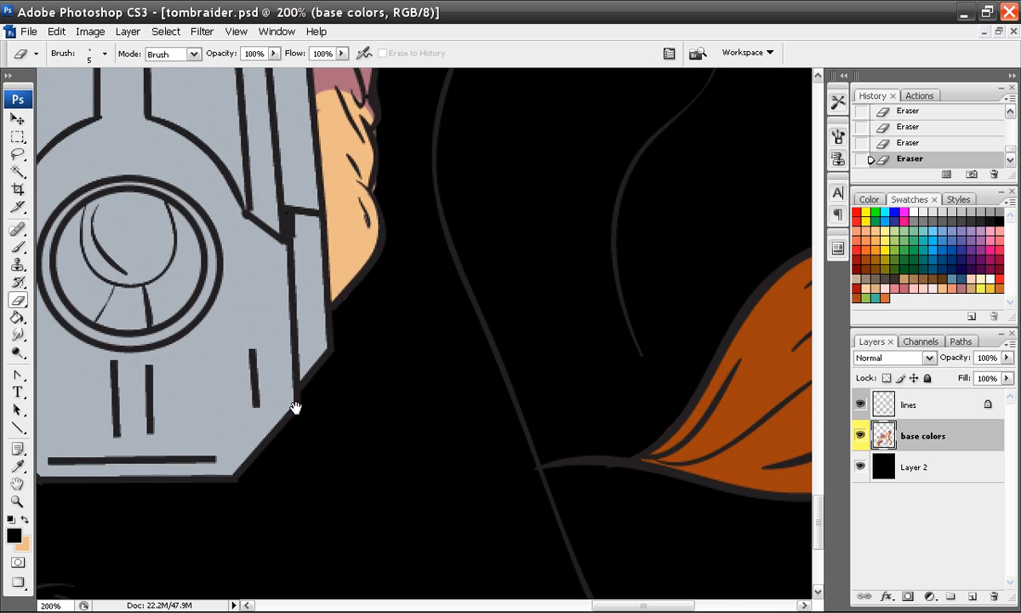
Inspect the pistol, shirt, belt and legs, and the whole figure for color spilling past the outlines.
drag(299, 341, 487, 474)
drag(451, 316, 447, 433)
mouse_move(407, 330)
mouse_down()
mouse_move(436, 353)
mouse_move(469, 439)
mouse_move(471, 483)
mouse_move(426, 410)
mouse_move(433, 401)
mouse_move(437, 428)
mouse_move(503, 476)
mouse_move(444, 440)
mouse_move(531, 413)
mouse_up()
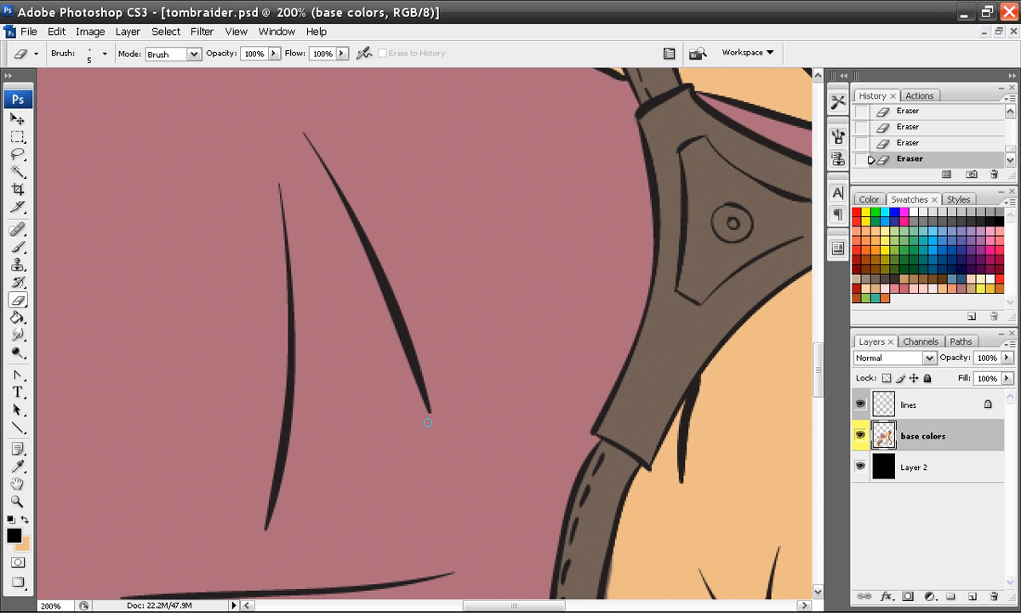
key(ctrl+minus)
key(ctrl+minus)
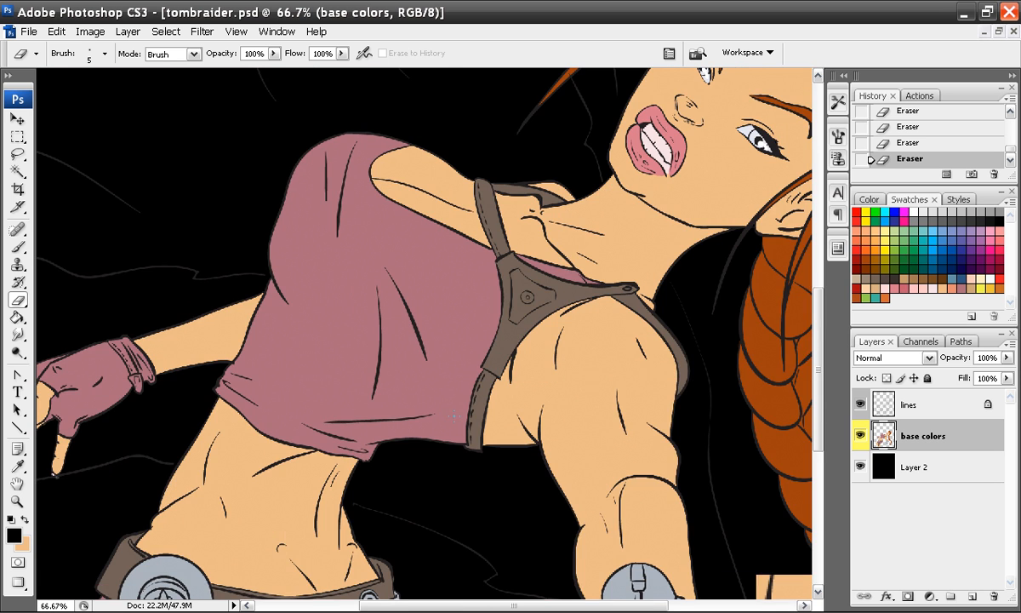
drag(370, 578, 430, 360)
drag(423, 429, 461, 260)
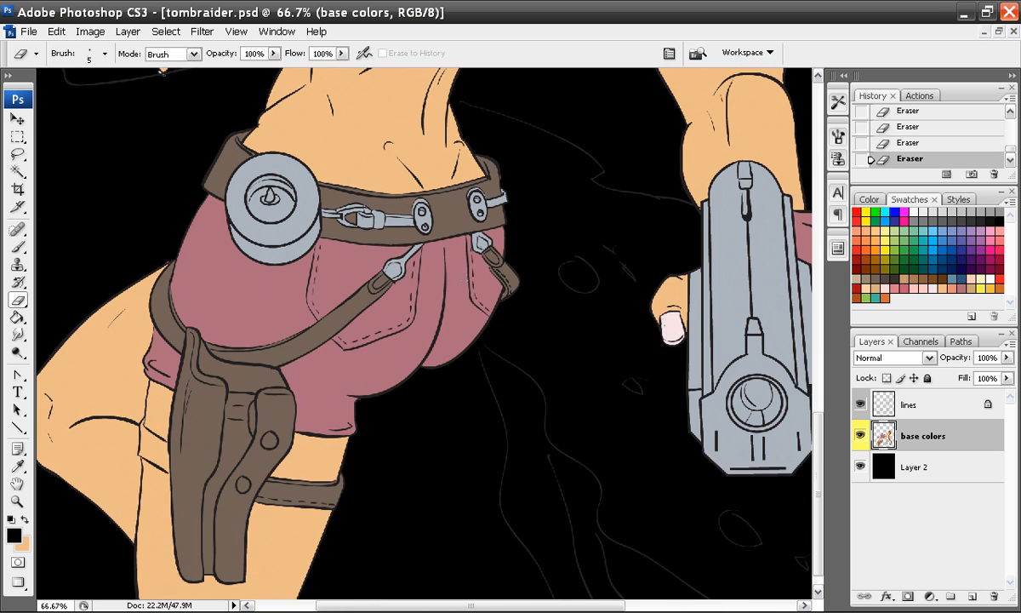
key(ctrl+minus)
key(ctrl+minus)
key(ctrl+minus)
key(ctrl+minus)
key(ctrl+plus)
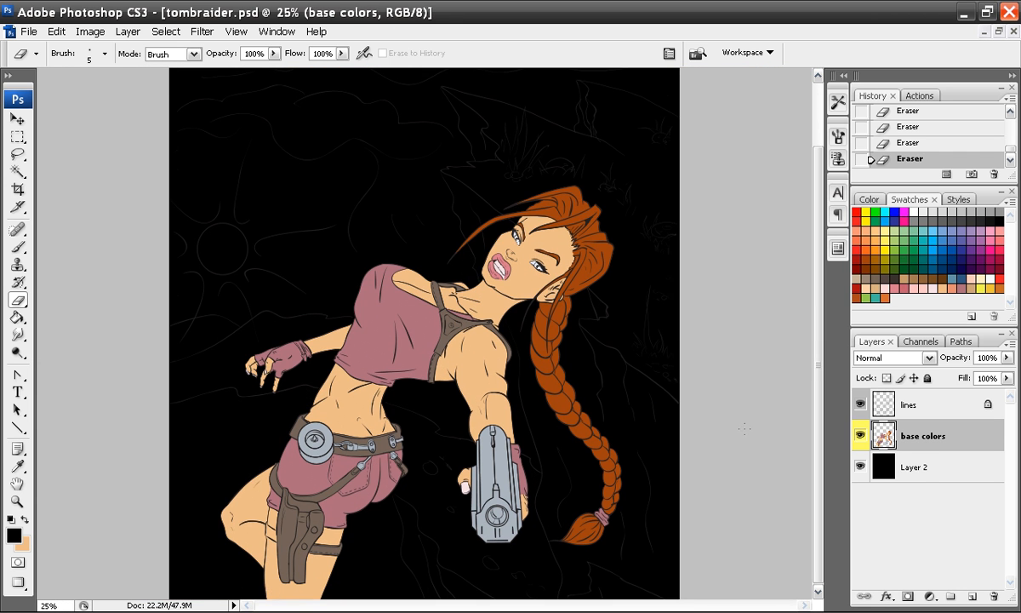
Fill Layer 2 with a medium gray swatch using the Paint Bucket.
click(928, 475)
click(996, 215)
click(16, 317)
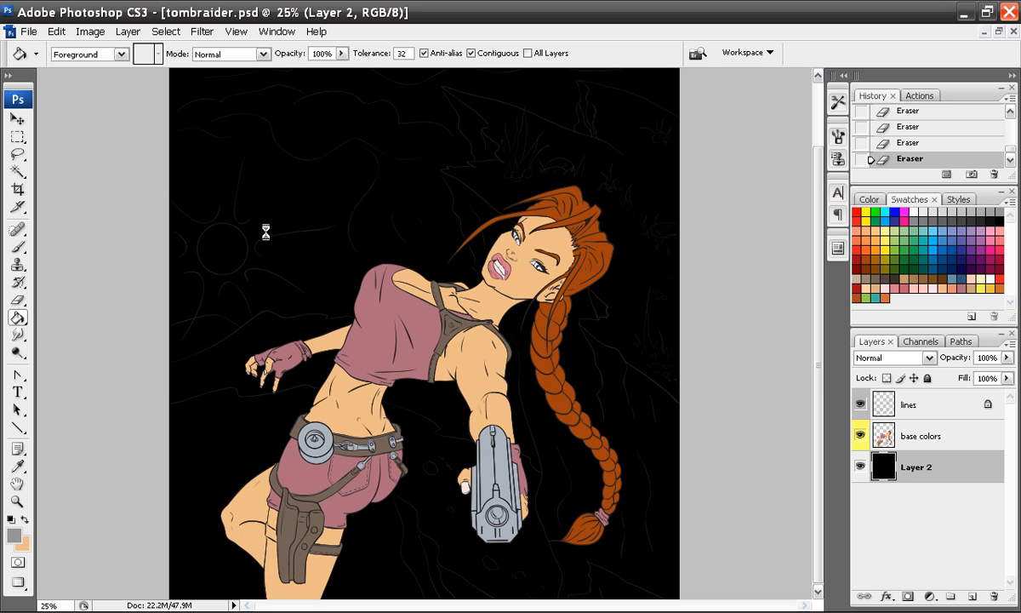
click(252, 274)
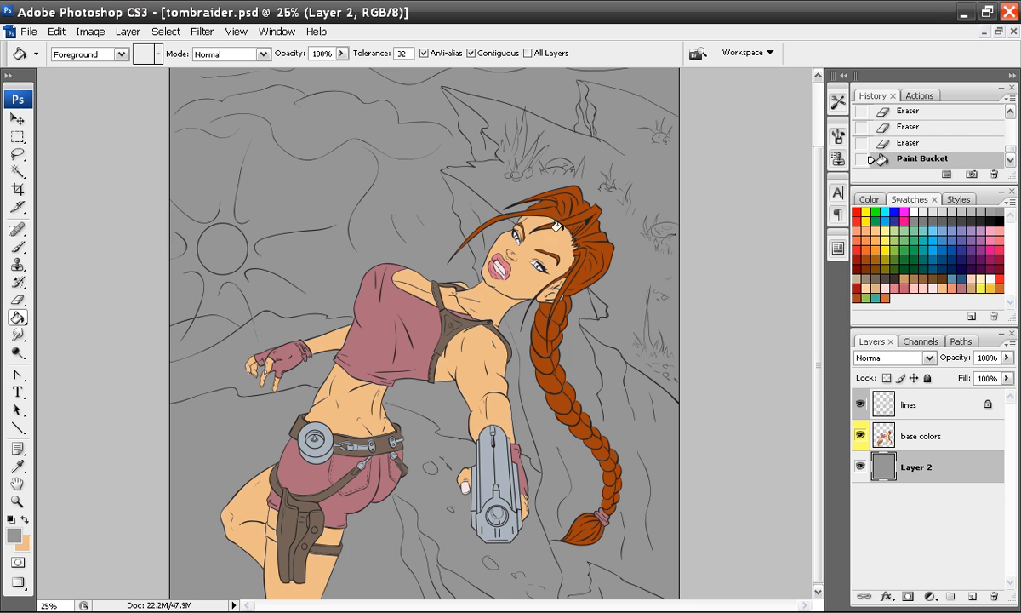
Check the figure against the gray background and fully lock the base colors layer.
scroll(438, 386, up, 2)
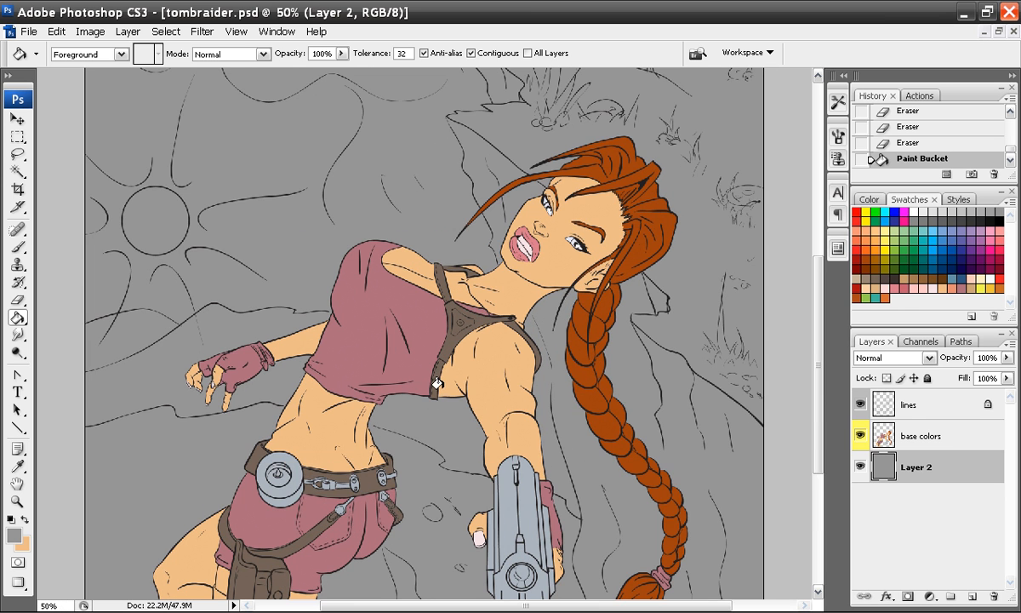
drag(436, 338, 497, 257)
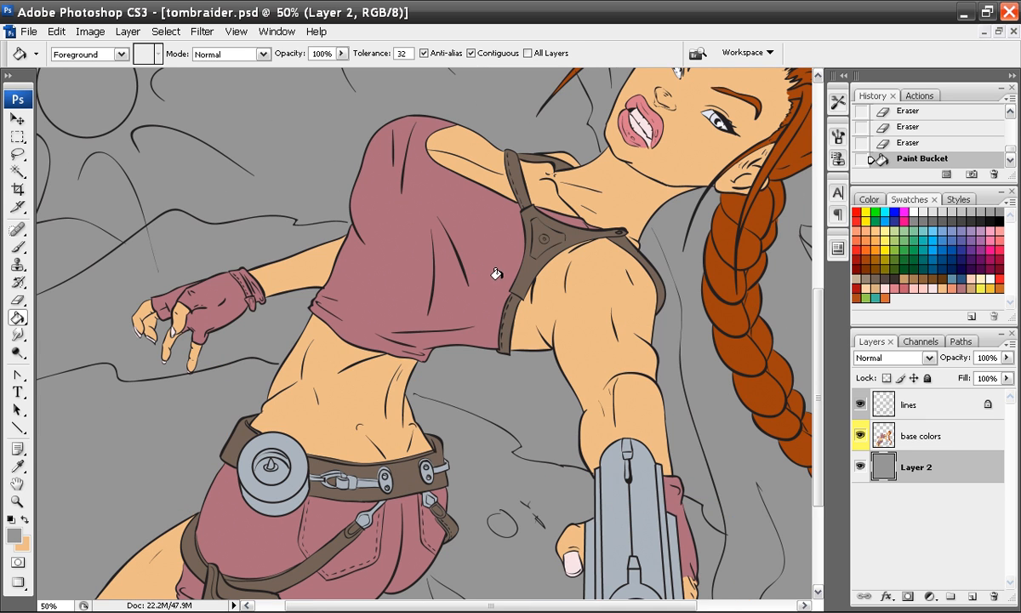
scroll(496, 272, down, 2)
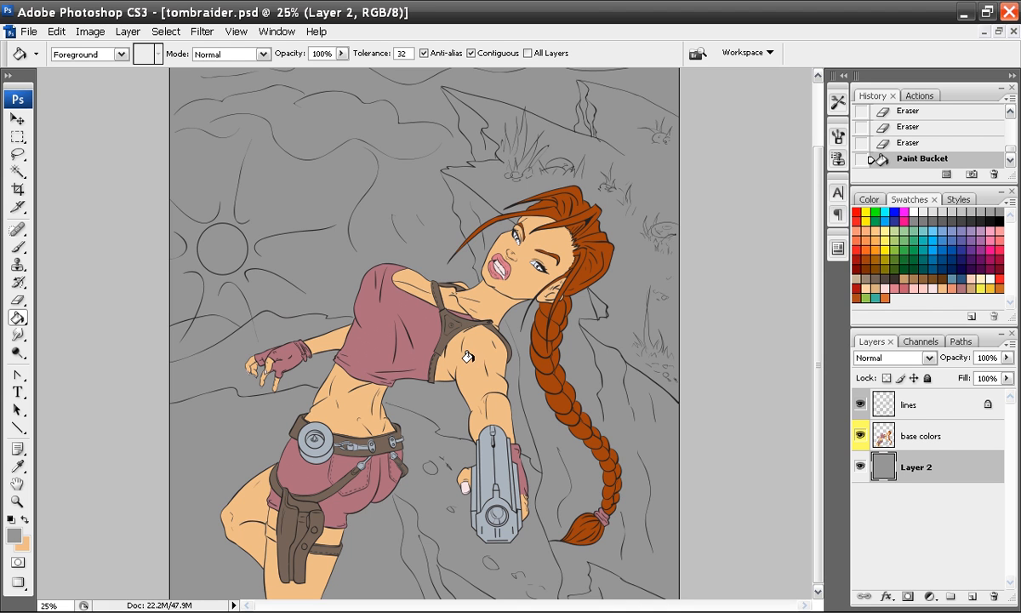
click(902, 448)
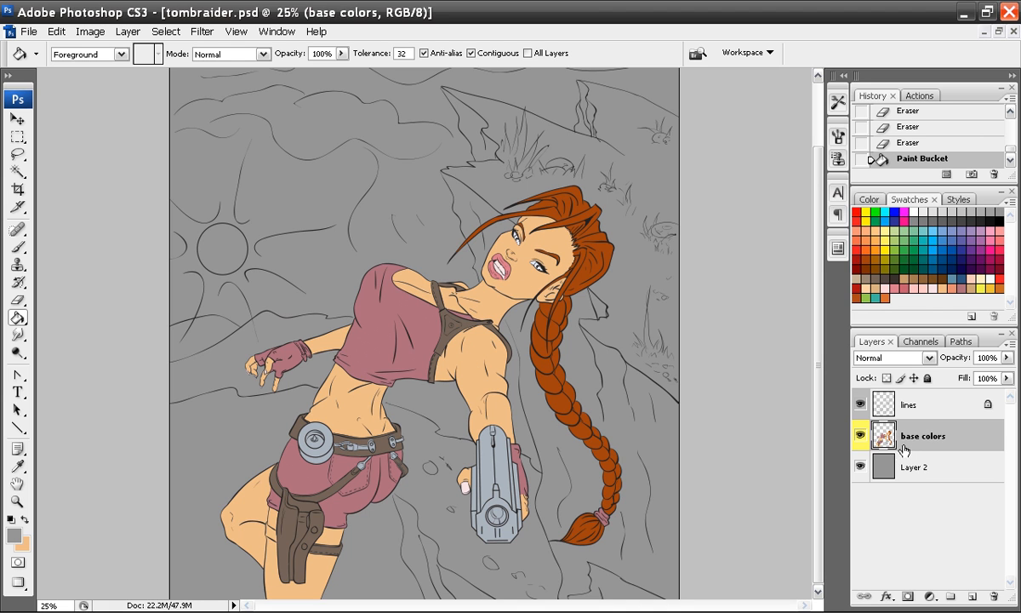
click(927, 377)
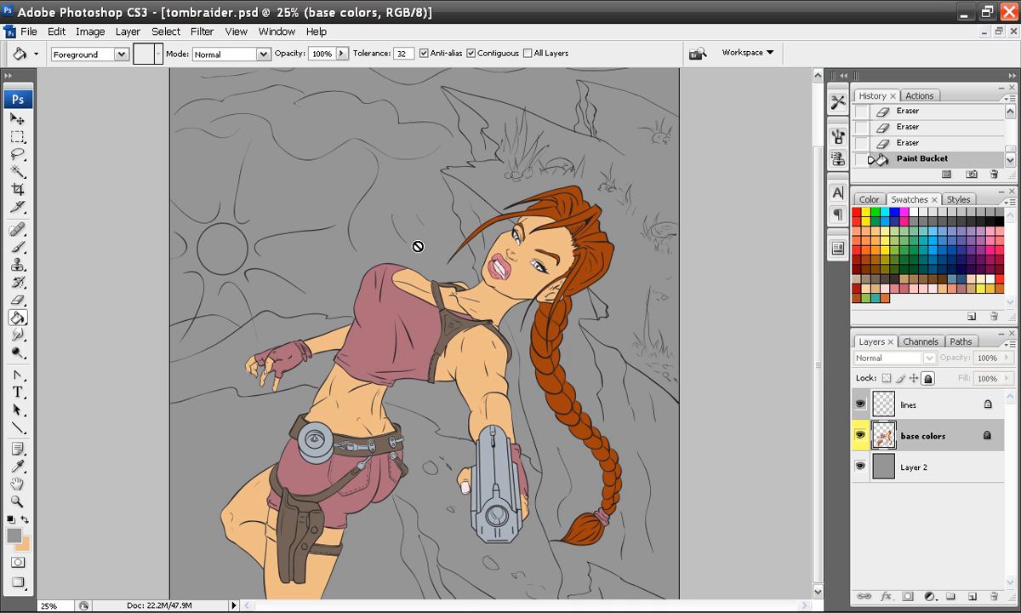
Select the orange hair and braid with Color Range by sampling the hair color on the base colors layer.
click(166, 32)
click(192, 171)
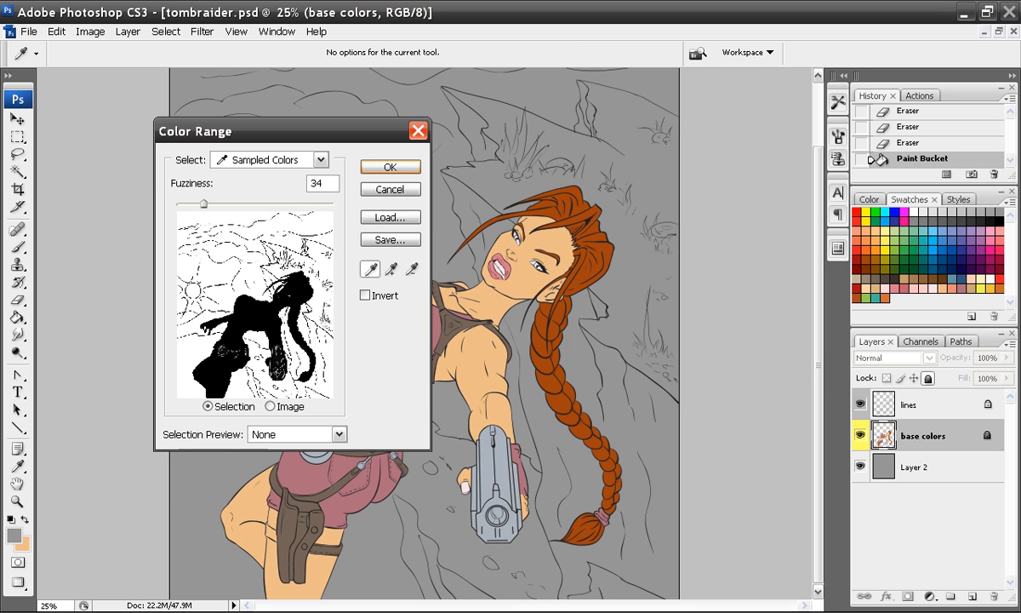
click(527, 281)
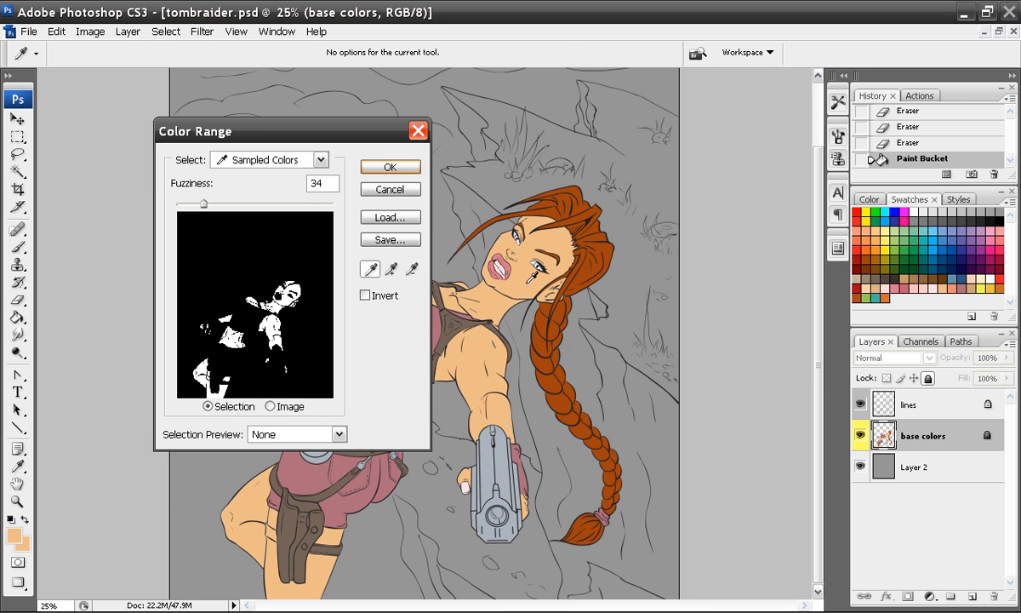
click(587, 270)
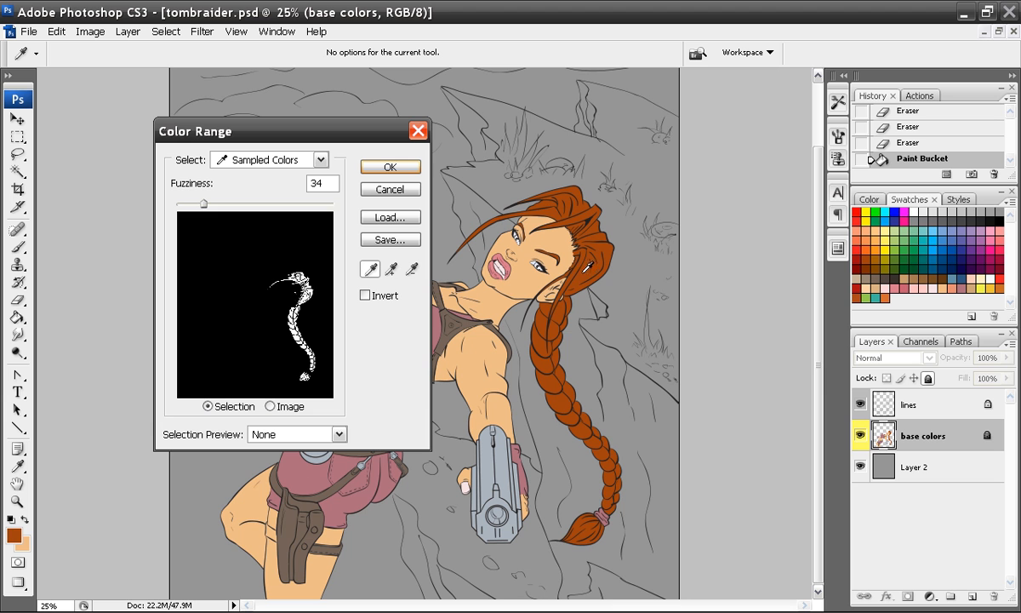
click(389, 166)
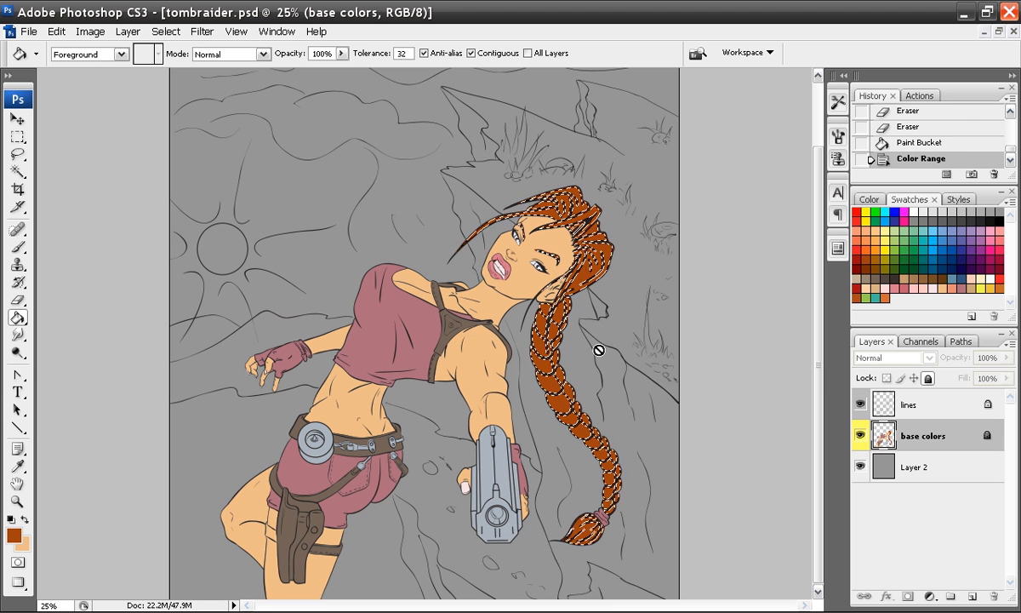
Set up the Brush tool with the dark maroon color #5a2b37 and the soft 360 px tip at 0% hardness.
click(21, 249)
click(20, 248)
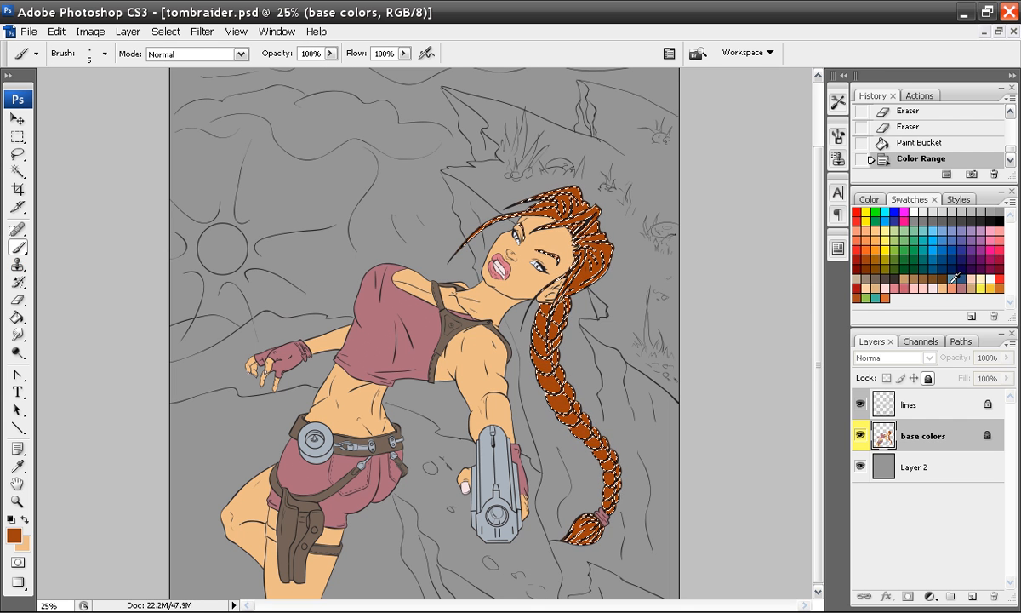
click(962, 288)
click(14, 536)
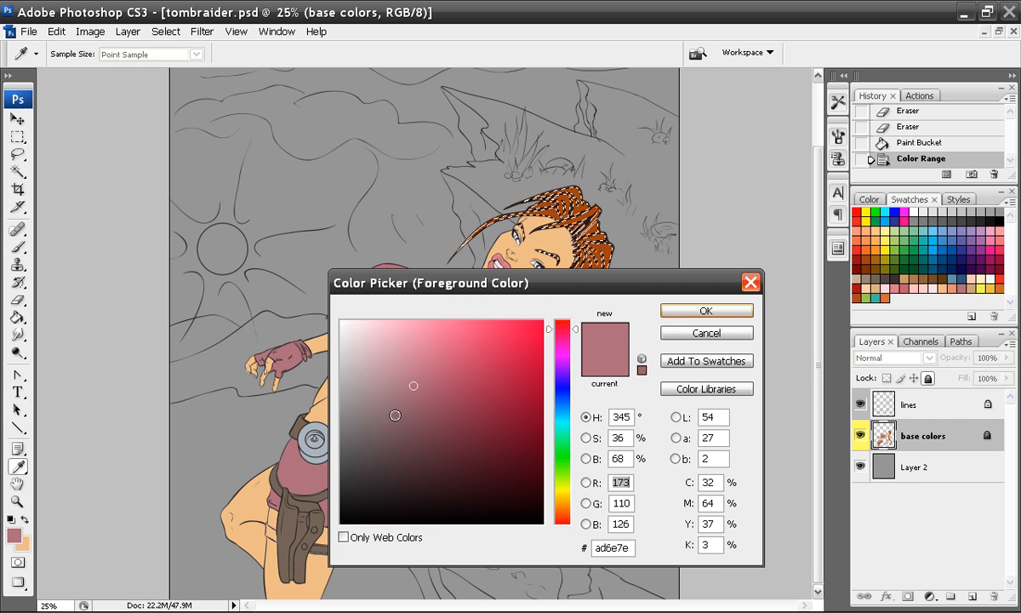
click(449, 451)
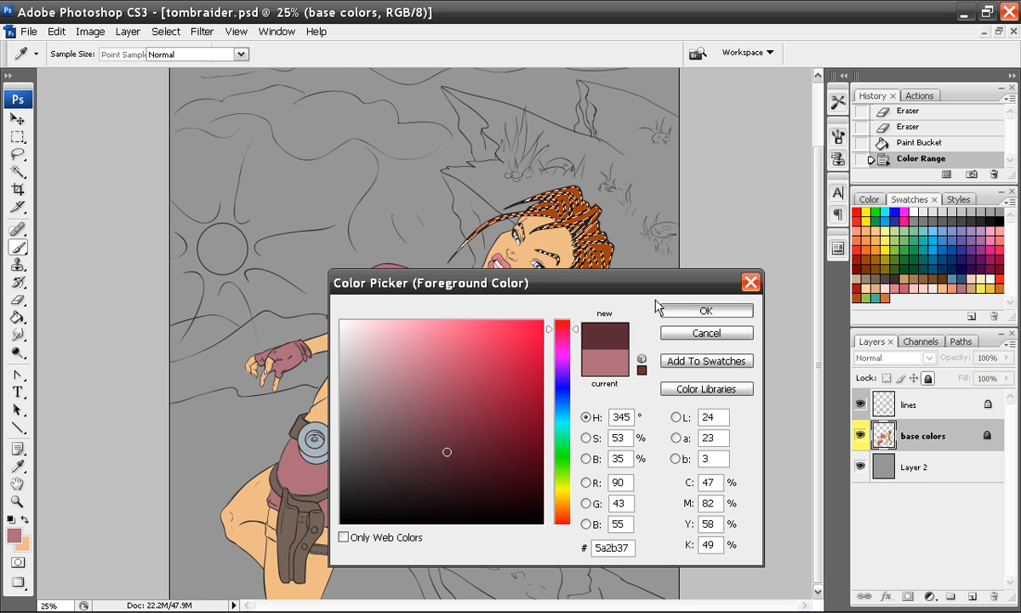
click(677, 311)
right_click(678, 436)
click(696, 449)
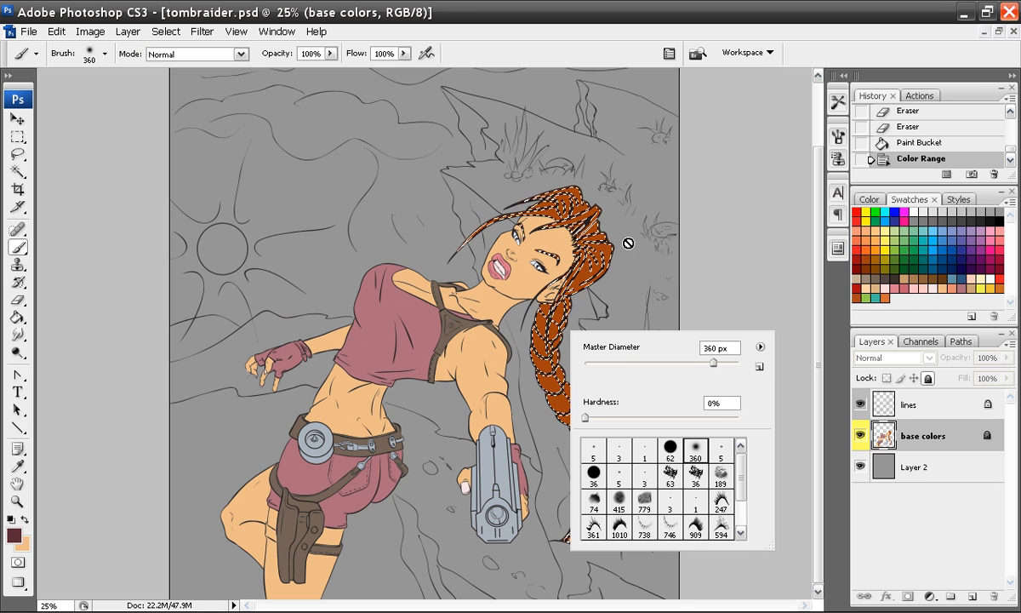
Brush dark maroon over the selected hair and upper braid on a new layer above base colors, and hide the selection edges.
click(971, 596)
click(595, 286)
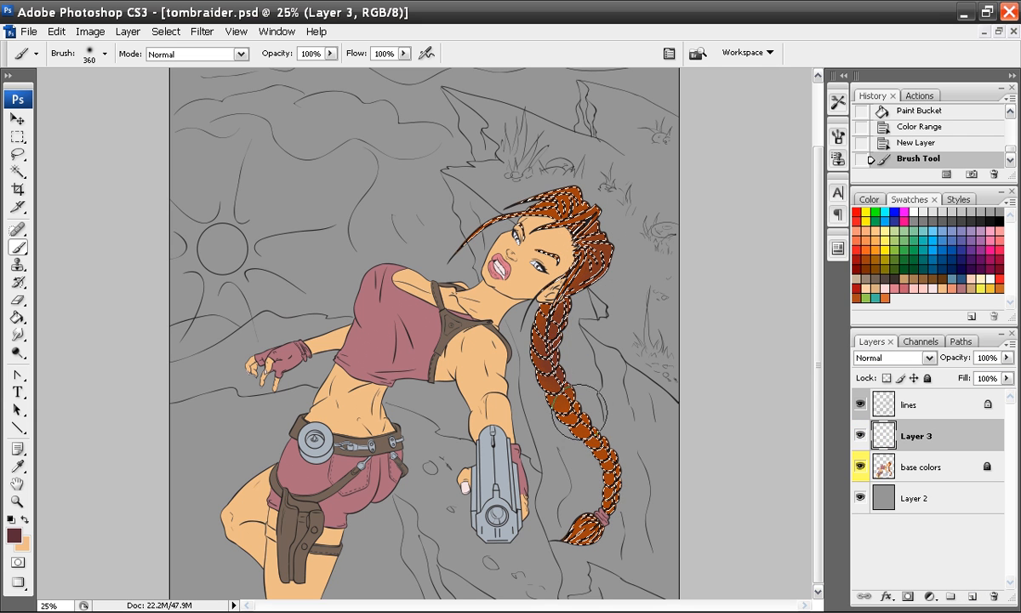
click(553, 319)
click(545, 356)
click(562, 396)
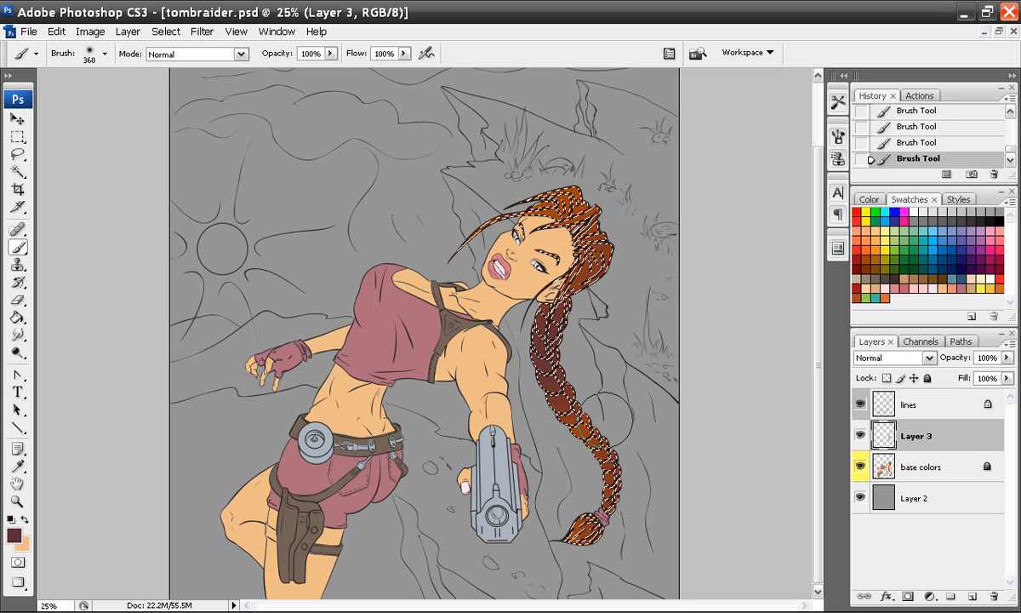
key(ctrl+h)
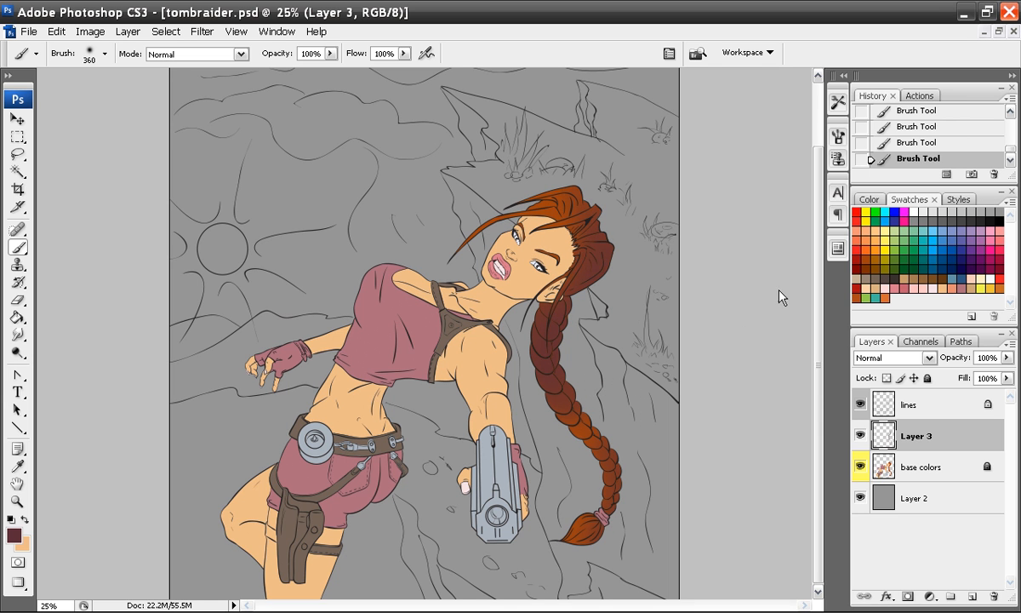
Try bright red brush strokes over the hair and braid, and undo the red and maroon test strokes.
click(857, 251)
mouse_move(576, 223)
mouse_down()
mouse_move(567, 212)
mouse_move(590, 268)
mouse_move(533, 346)
mouse_move(527, 309)
mouse_move(620, 236)
mouse_move(599, 383)
mouse_up()
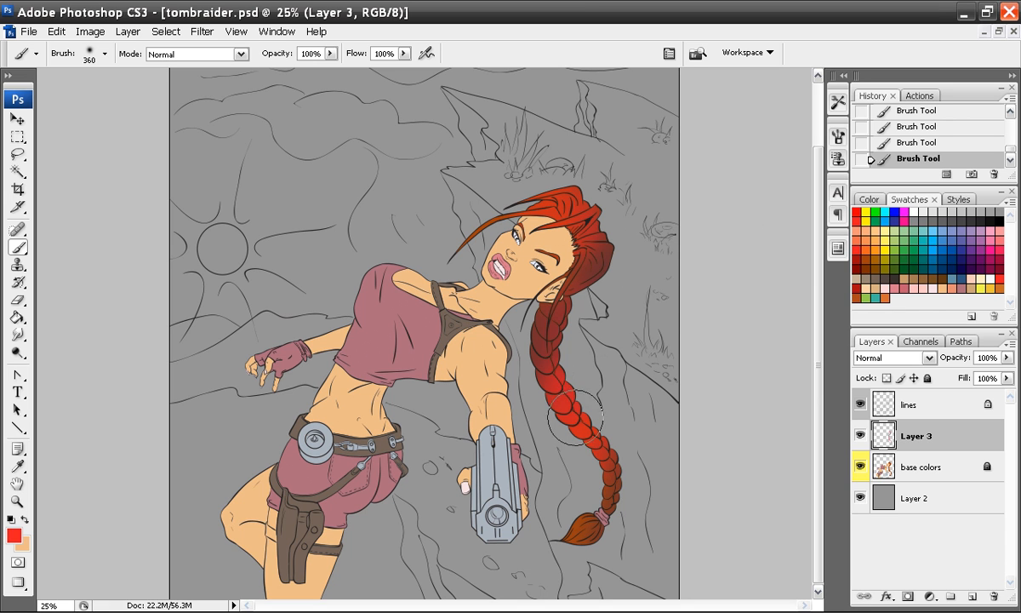
key(ctrl+alt+z)
key(ctrl+alt+z)
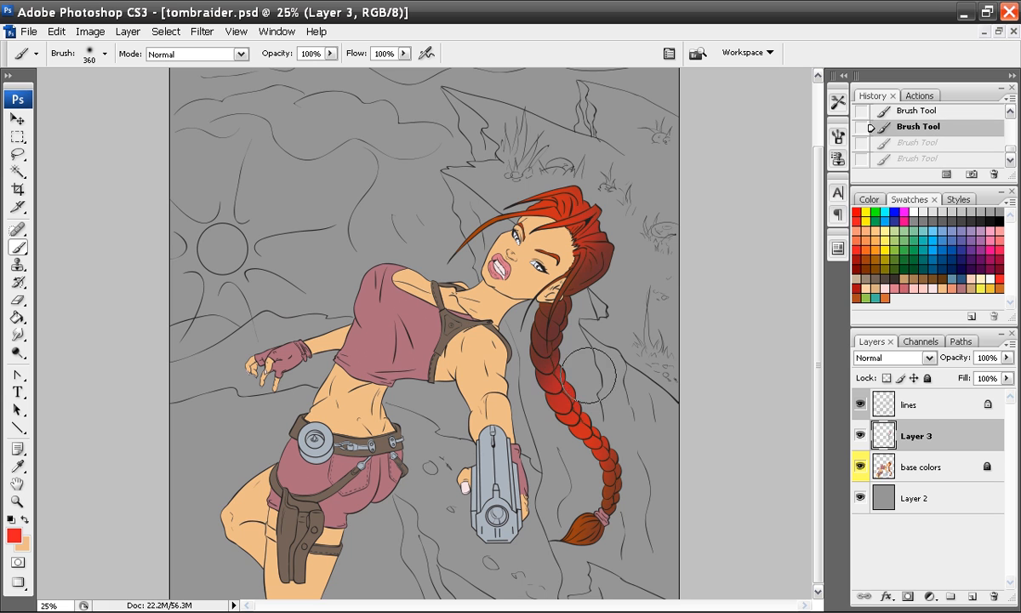
key(ctrl+alt+z)
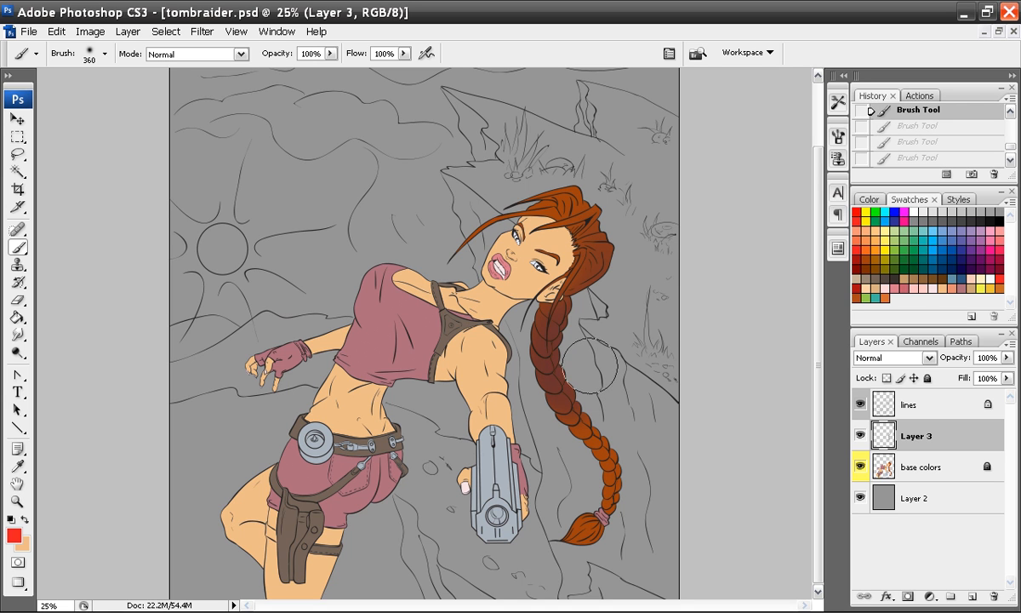
key(ctrl+alt+z)
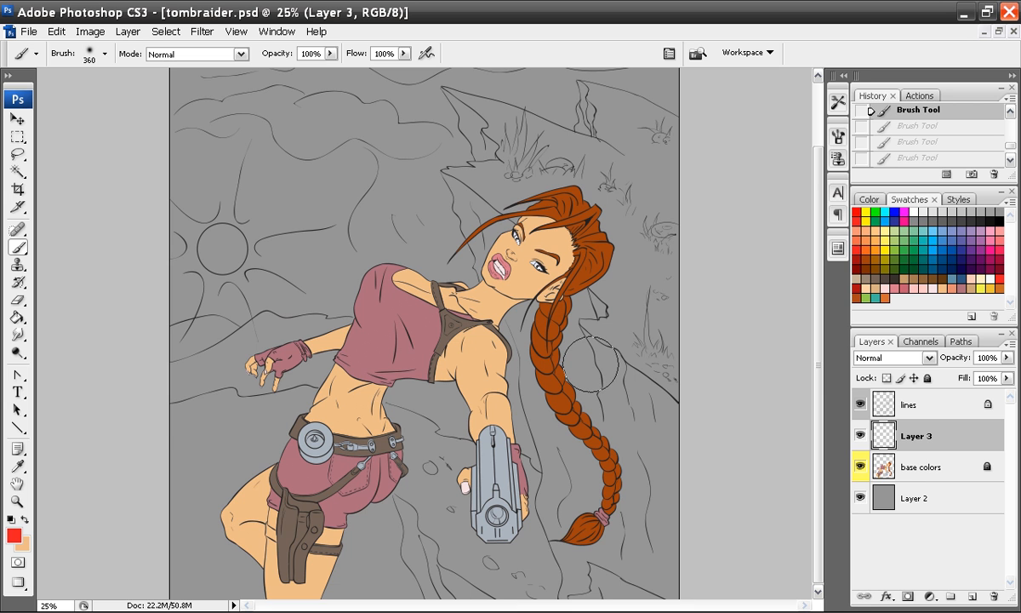
Rename Layer 3 as shadows and give it the Violet layer color.
scroll(595, 357, up, 2)
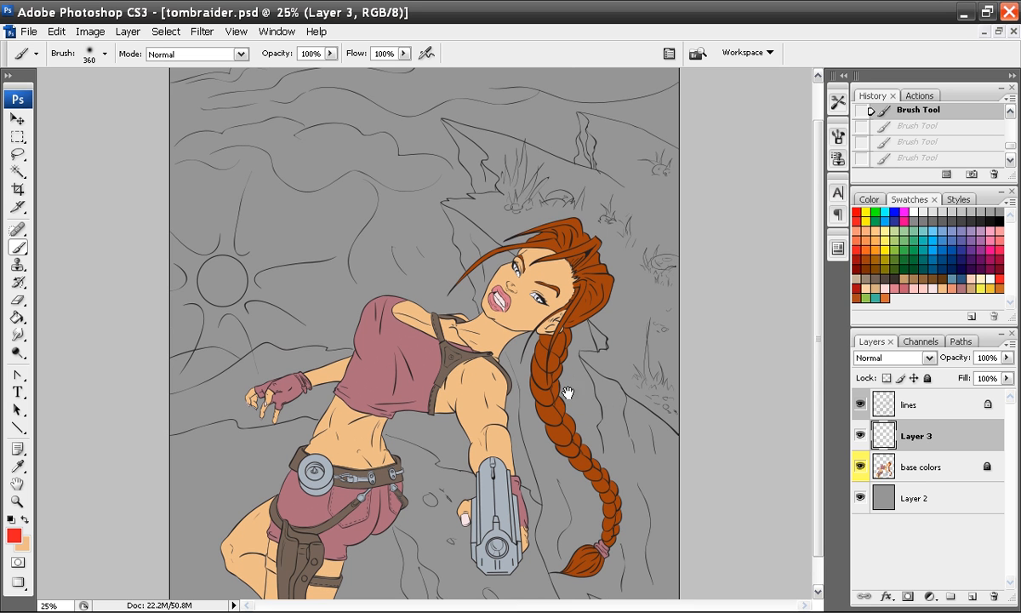
scroll(536, 547, down, 2)
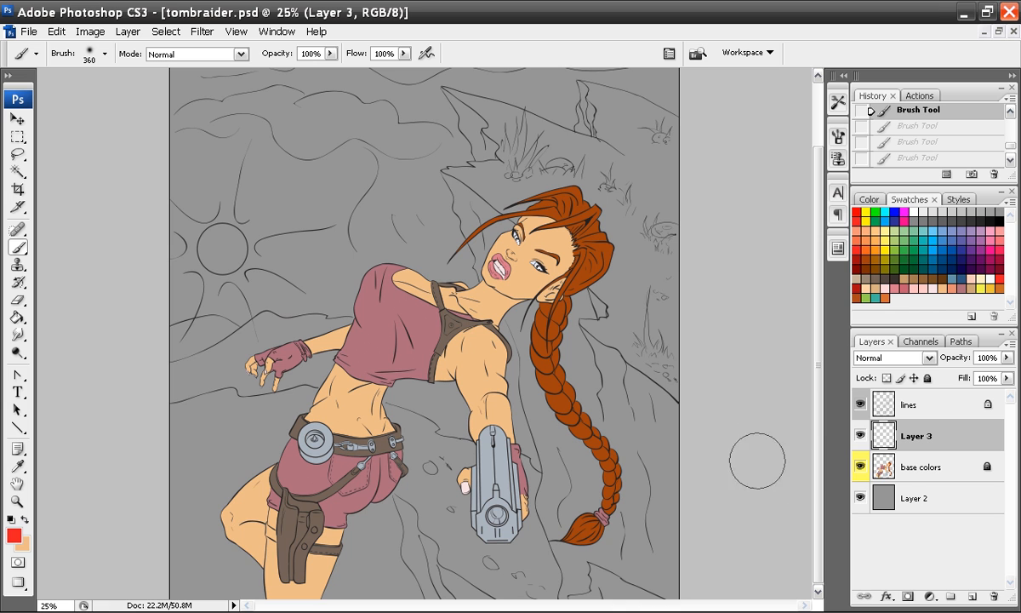
right_click(924, 439)
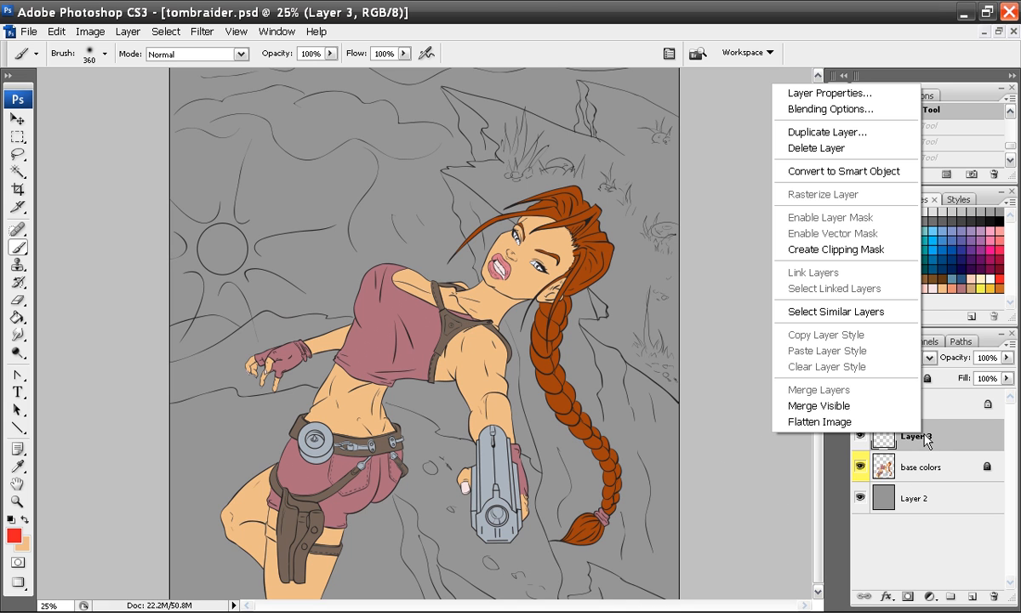
click(839, 100)
click(565, 234)
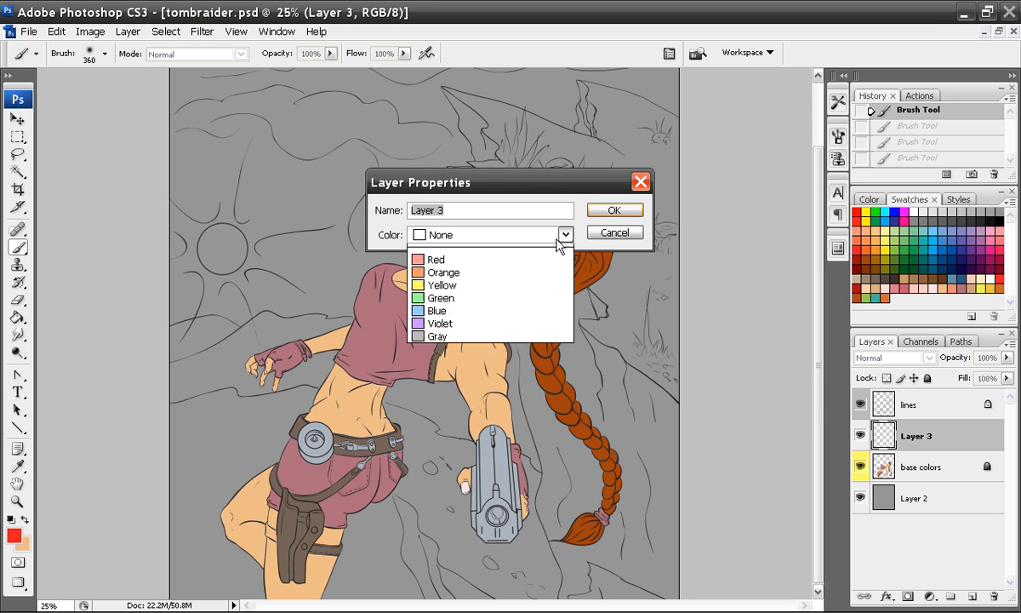
click(433, 341)
drag(452, 214, 287, 247)
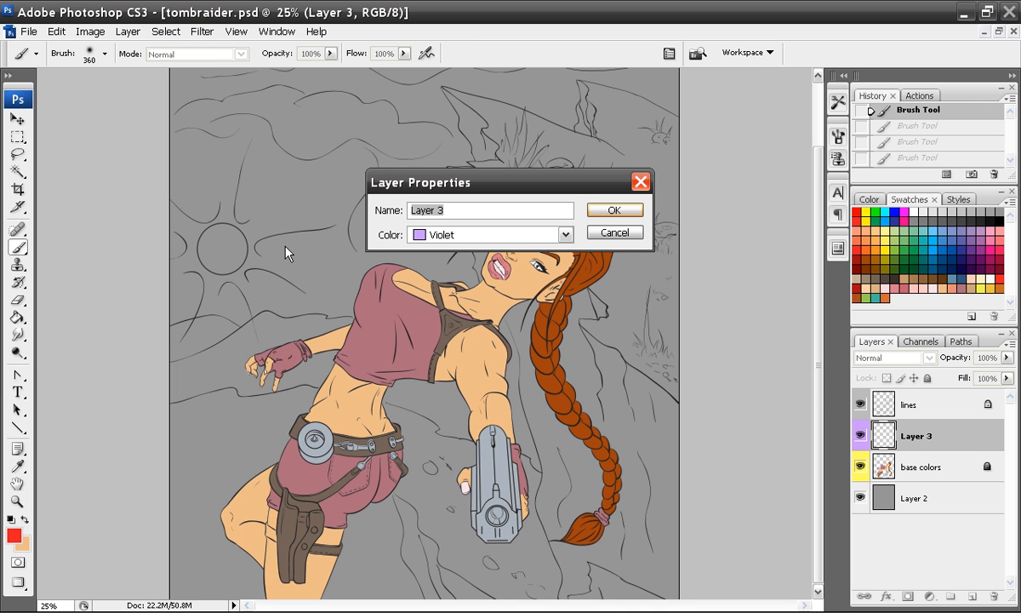
text(shadows)
click(609, 214)
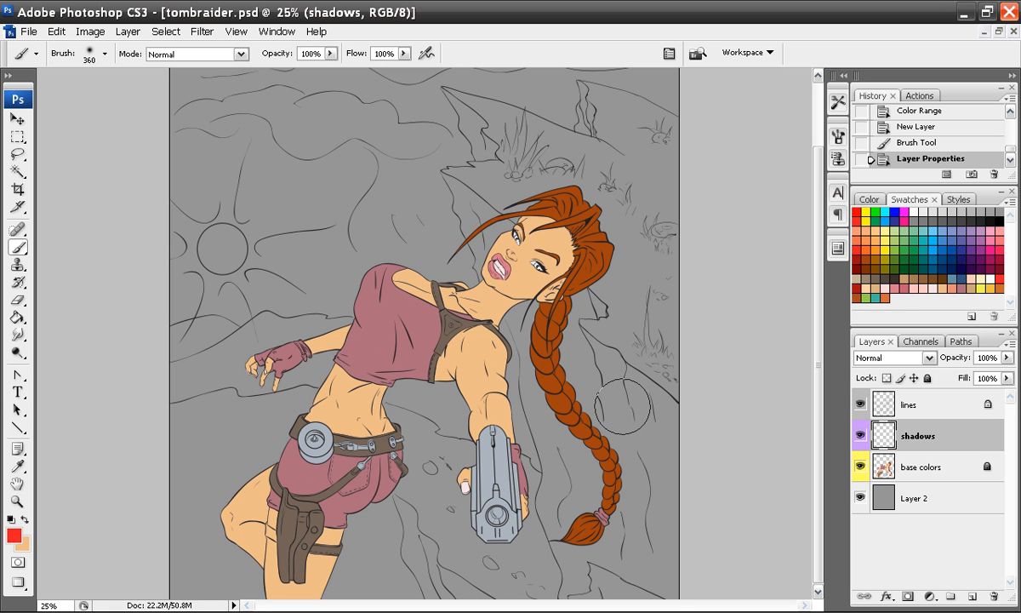
Marquee a tall rectangle in the empty background above the outstretched arm and fill it with the light skin swatch on a new layer.
click(17, 136)
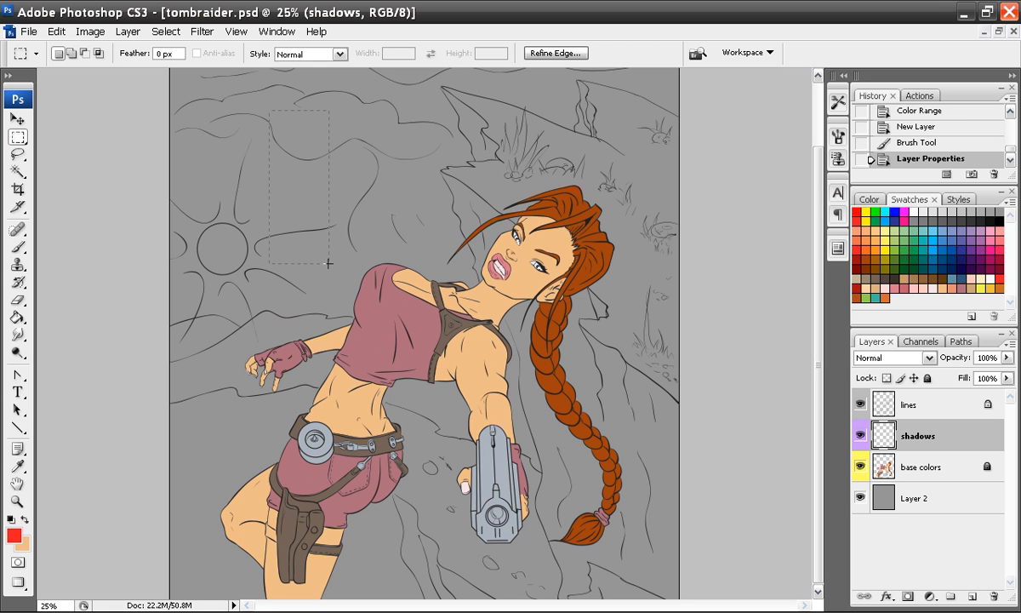
drag(351, 274, 351, 274)
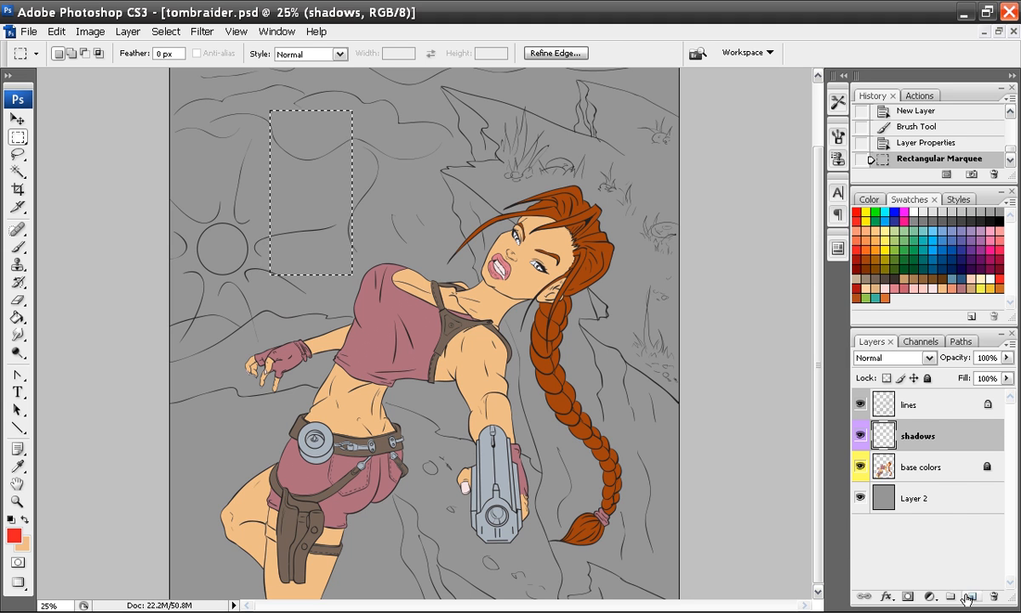
click(970, 596)
click(941, 285)
click(17, 316)
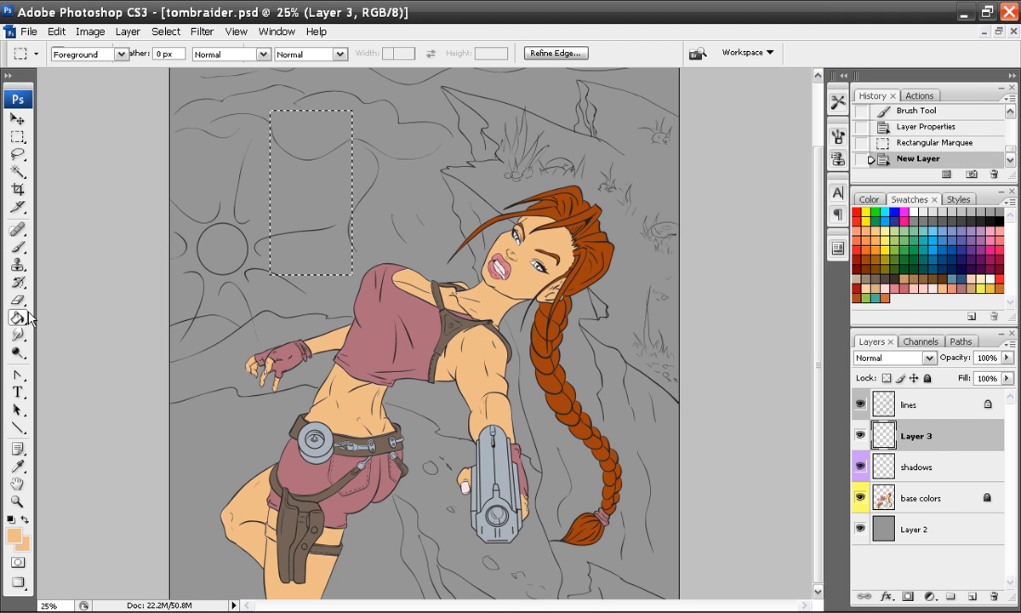
click(298, 194)
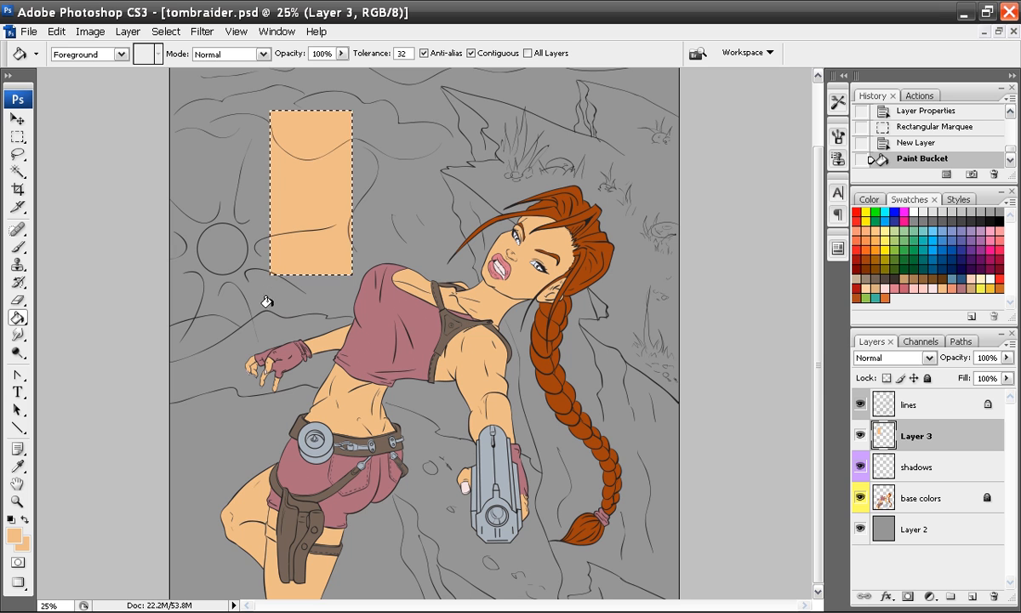
Deselect the skin-colored rectangle and duplicate its layer, locking the transparent pixels of the copy.
click(17, 264)
click(17, 247)
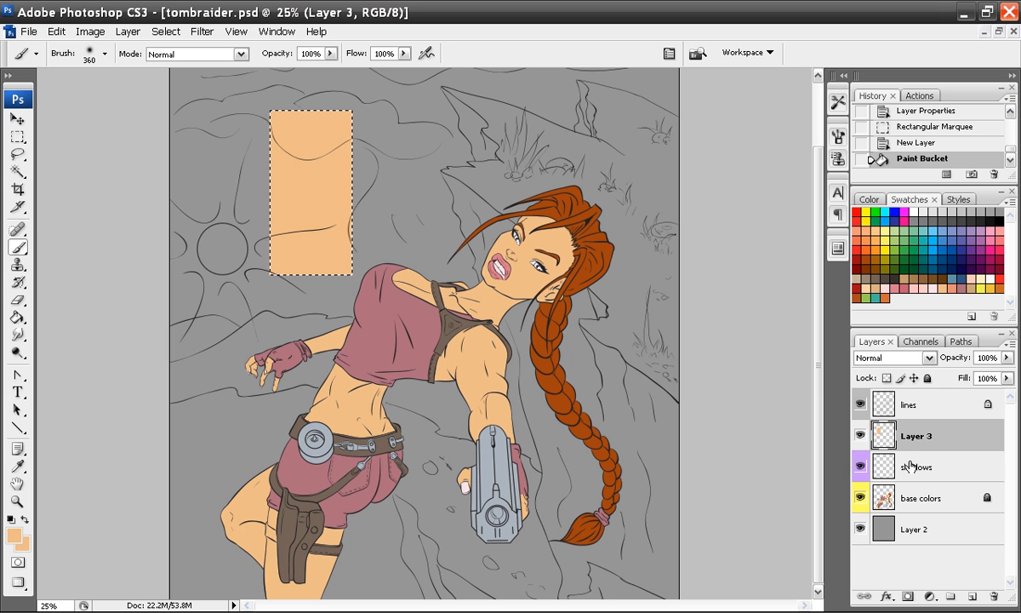
click(18, 154)
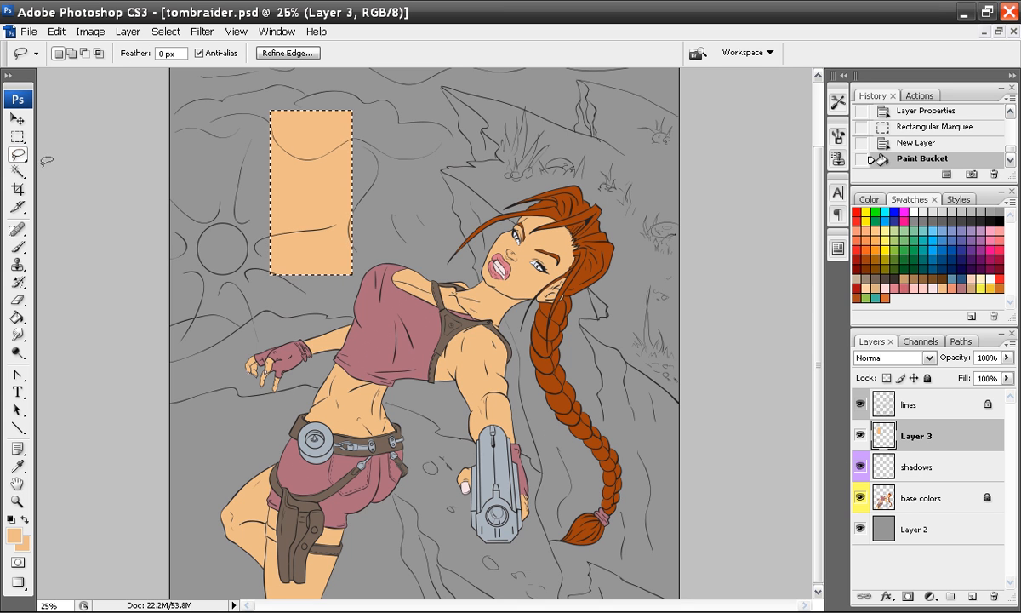
click(179, 161)
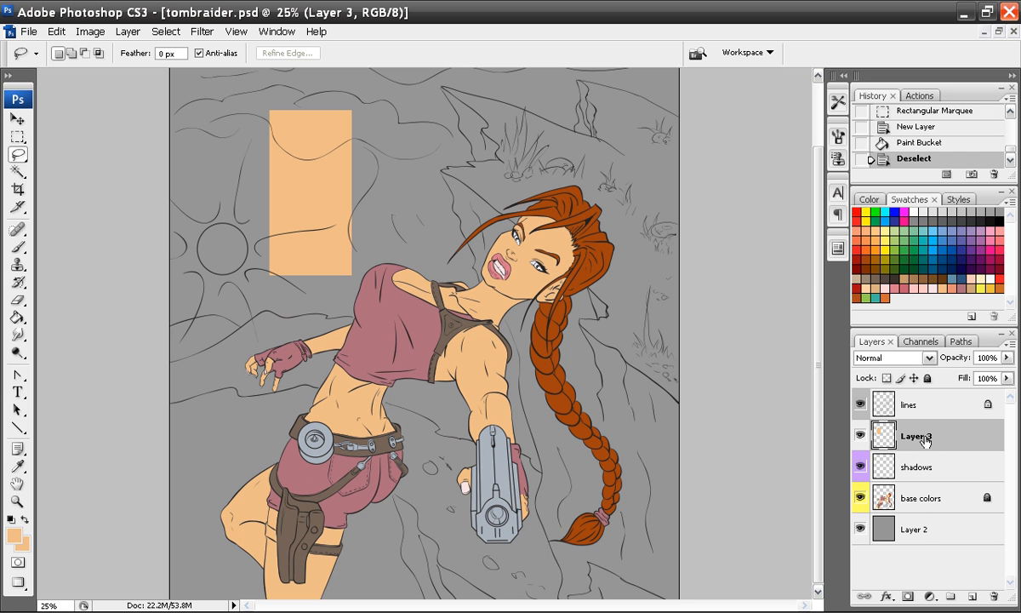
drag(925, 441, 967, 591)
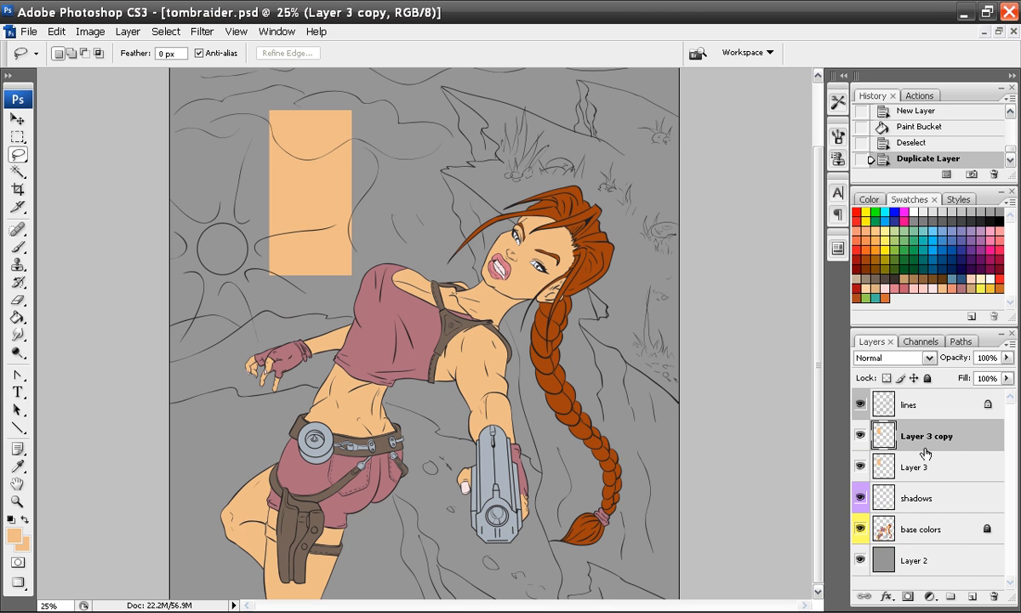
click(888, 379)
Shade the right side of the copied rectangle from top to bottom with the mauve swatch and the soft 360 px brush, undoing one test stroke.
click(940, 292)
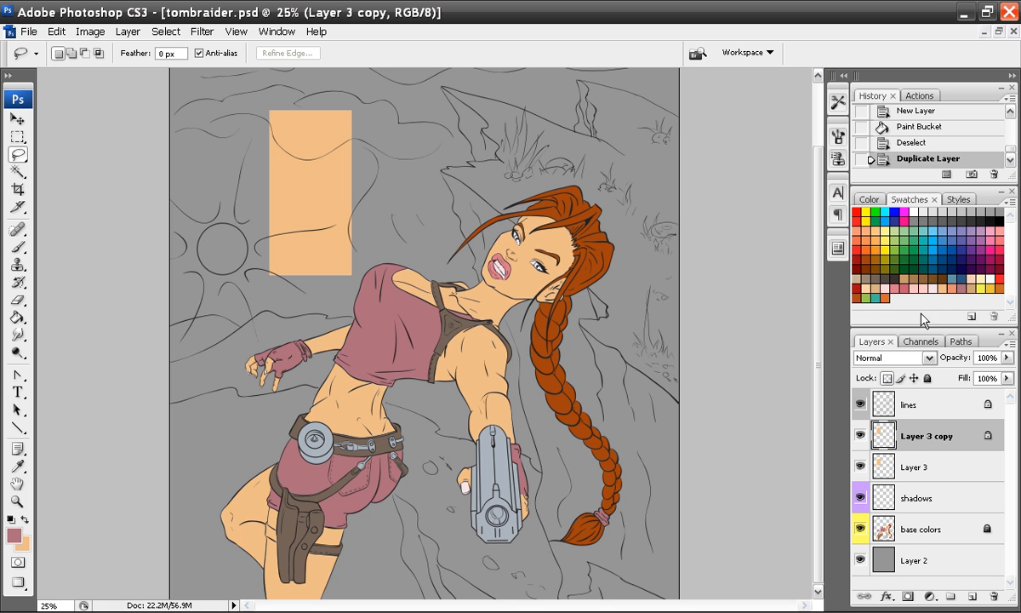
click(17, 247)
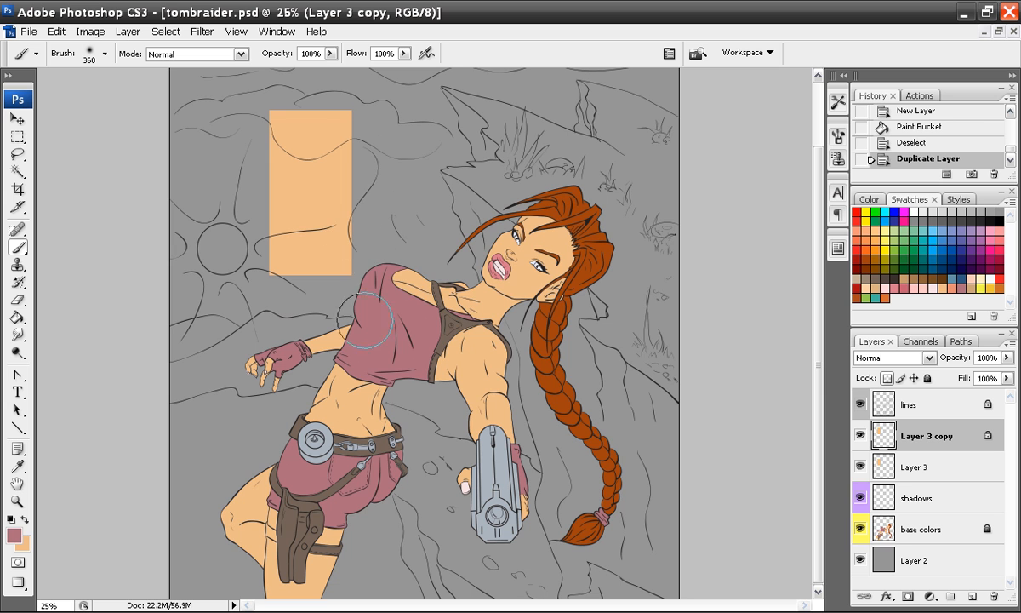
right_click(324, 186)
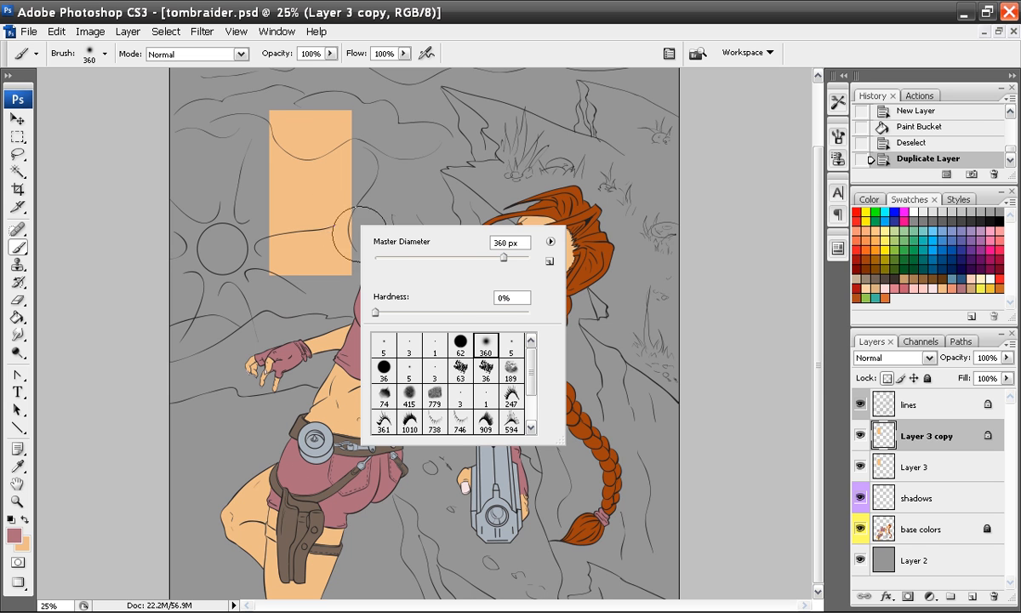
click(344, 153)
mouse_move(343, 153)
mouse_down()
mouse_move(315, 252)
mouse_move(322, 107)
mouse_up()
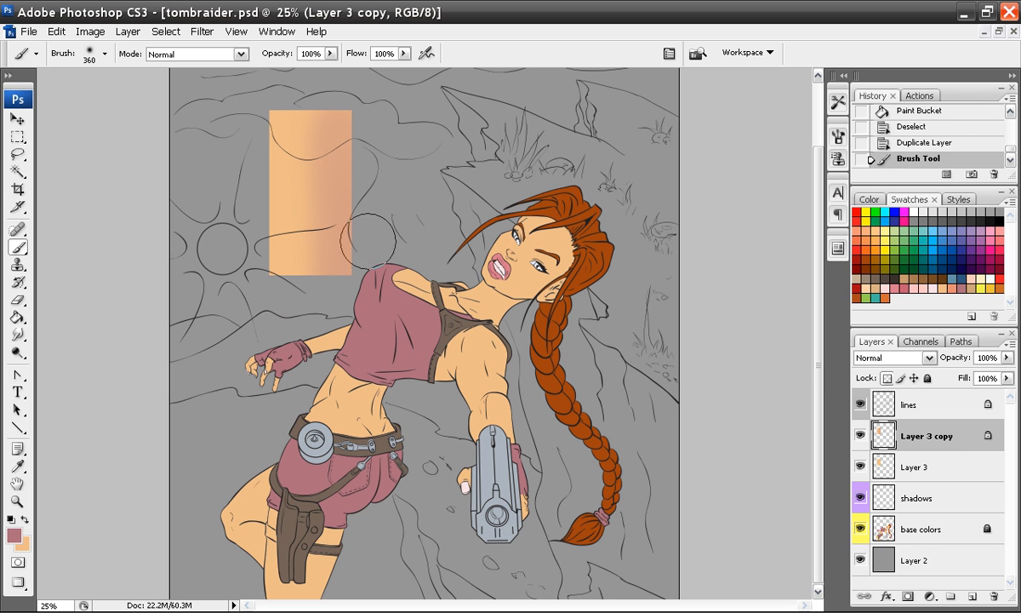
key(ctrl+z)
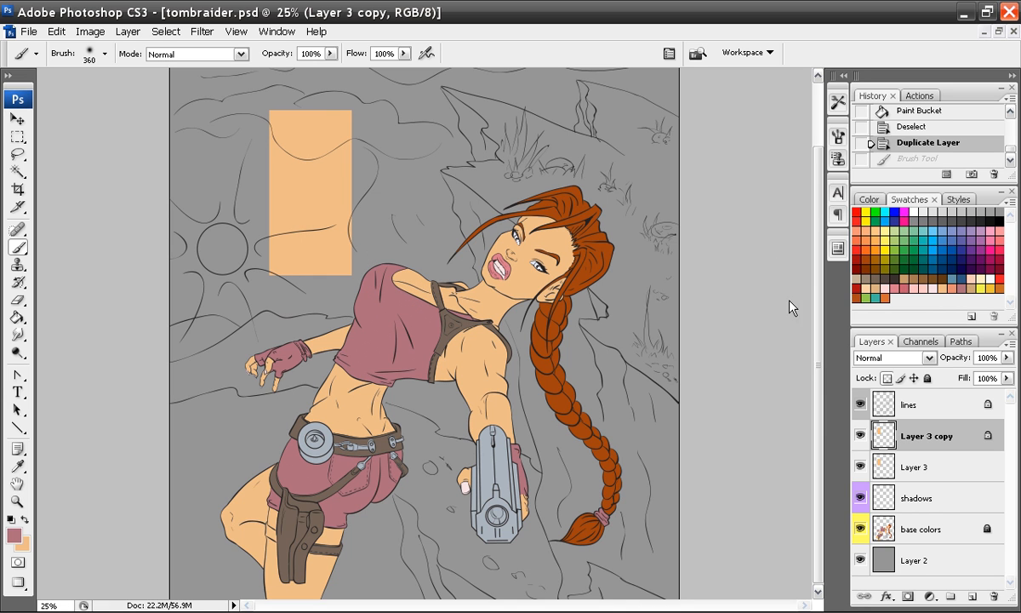
mouse_move(324, 101)
mouse_down()
mouse_move(353, 287)
mouse_move(327, 305)
mouse_up()
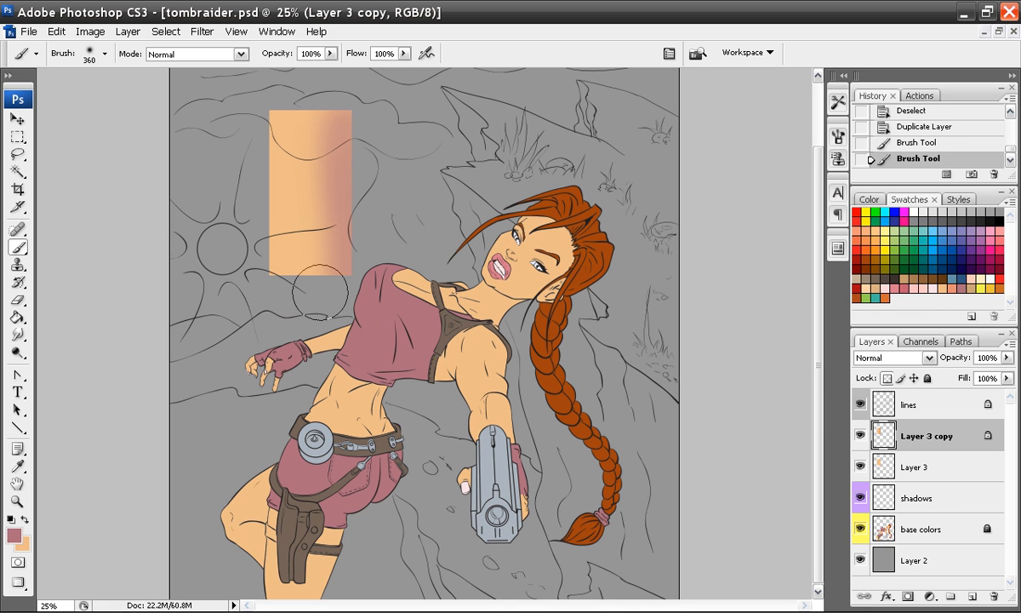
Try shading the left side of the copied rectangle with the mauve swatch, and undo all the mauve strokes.
drag(246, 104, 250, 286)
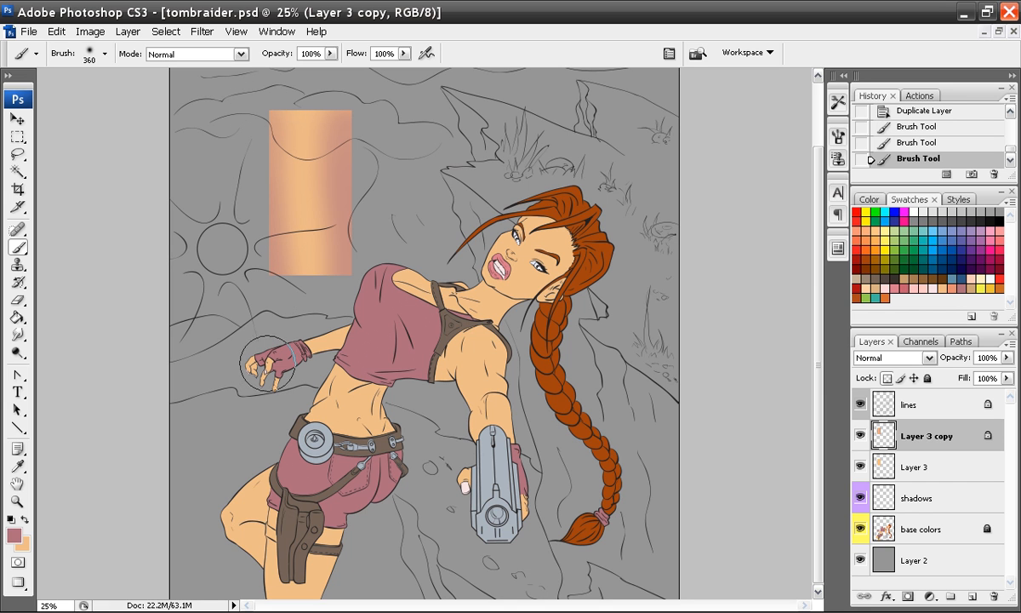
drag(253, 111, 259, 289)
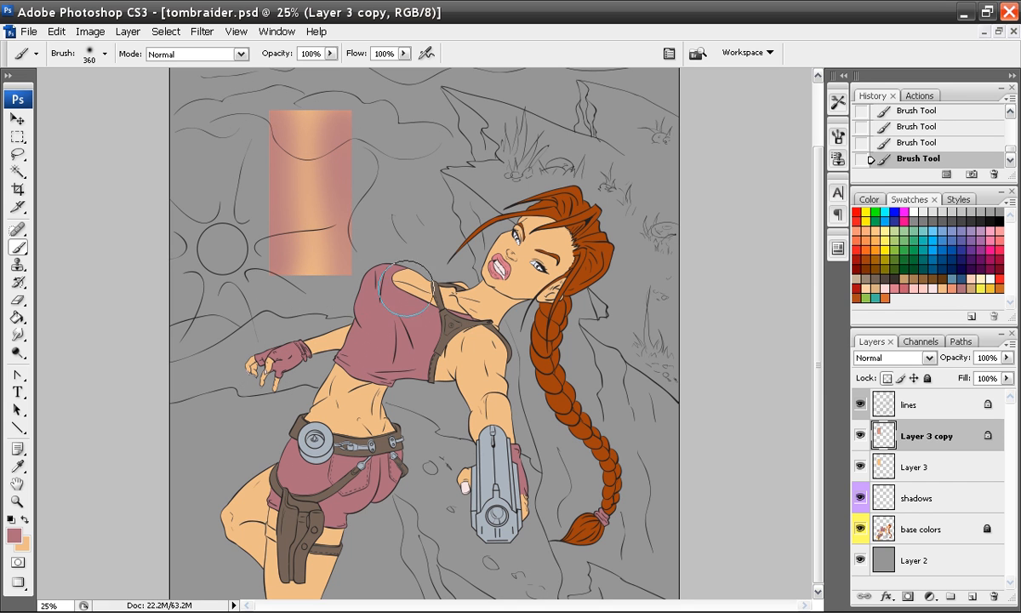
key(ctrl+alt+z)
key(ctrl+alt+z)
key(ctrl+alt+z)
key(ctrl+alt+z)
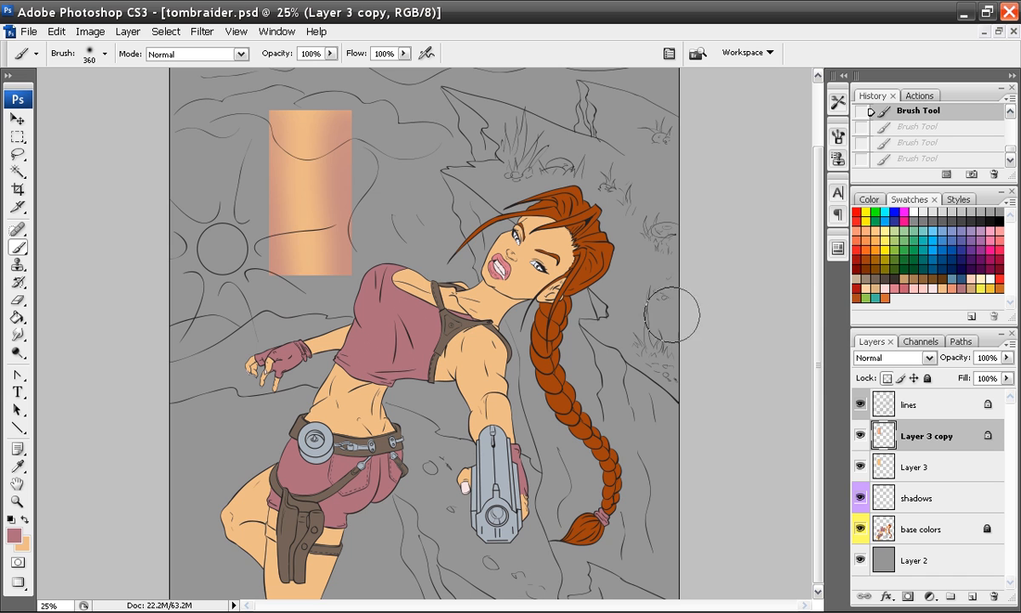
Pick the salmon swatch and shade both sides of the copied rectangle with the soft 360 px brush.
click(956, 287)
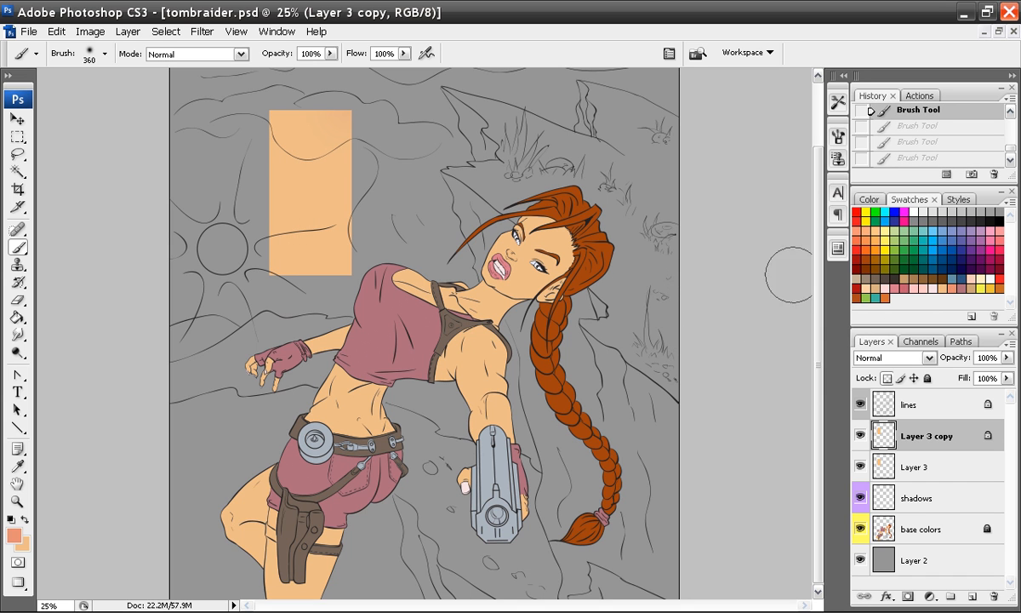
mouse_move(325, 112)
mouse_down()
mouse_move(347, 293)
mouse_move(349, 170)
mouse_up()
drag(319, 136, 281, 255)
drag(271, 124, 271, 255)
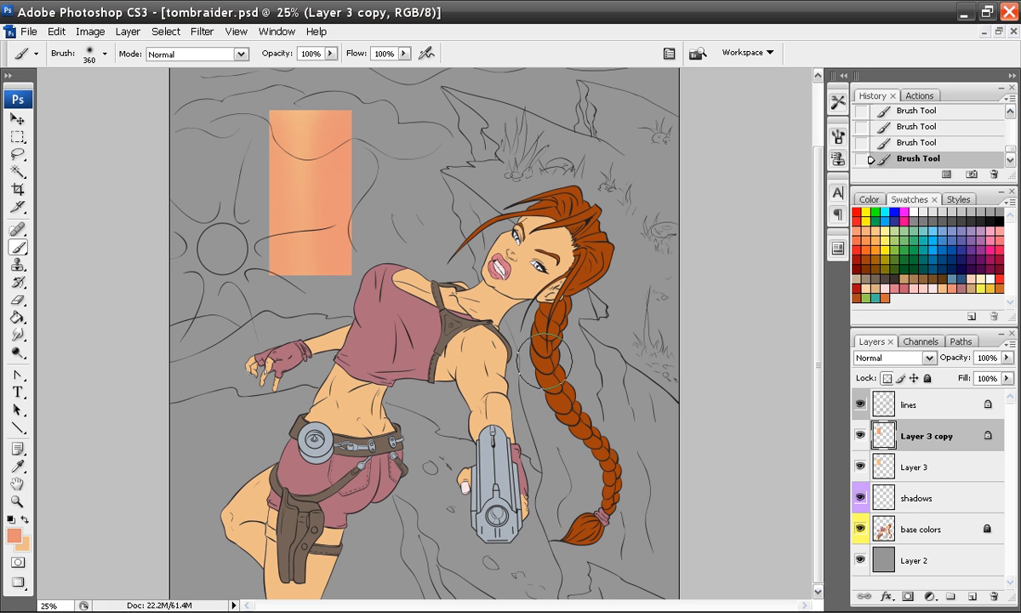
Replace the shaded Layer 3 copy with a new empty layer and load Layer 3's rectangle as a selection with its edges hidden.
click(992, 600)
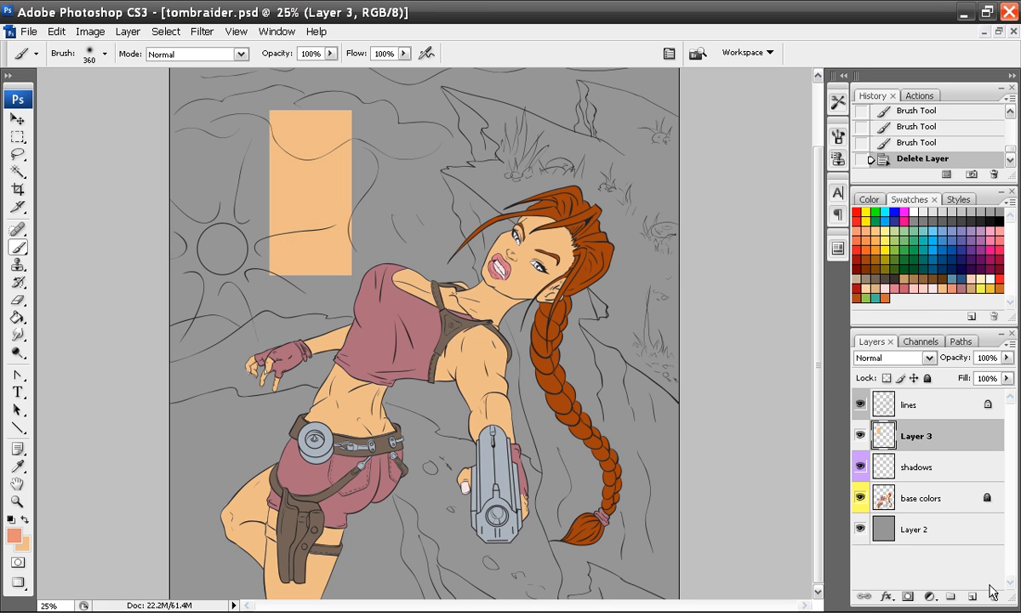
click(970, 595)
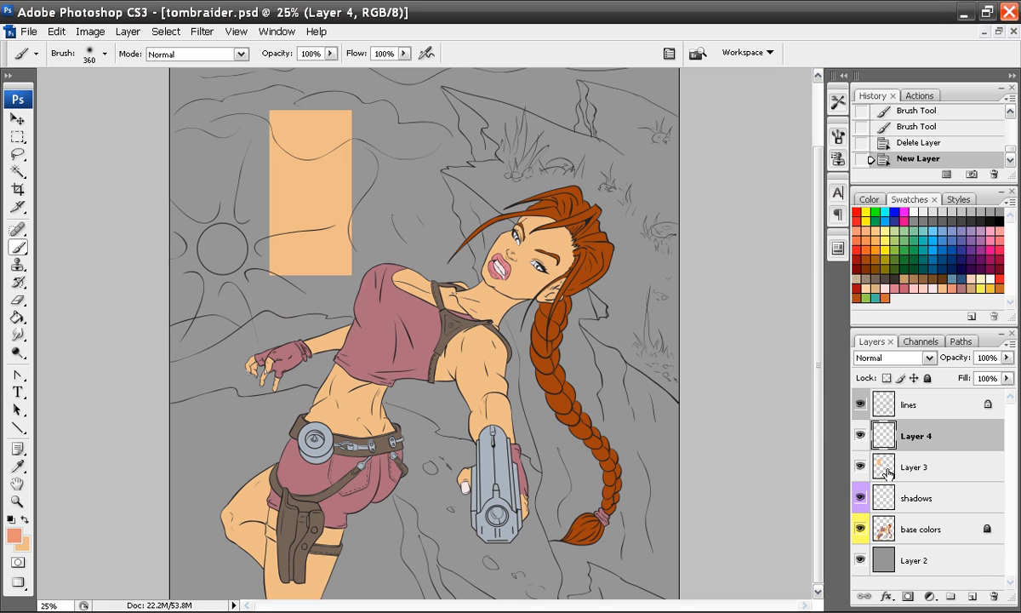
scroll(883, 472, down, 5)
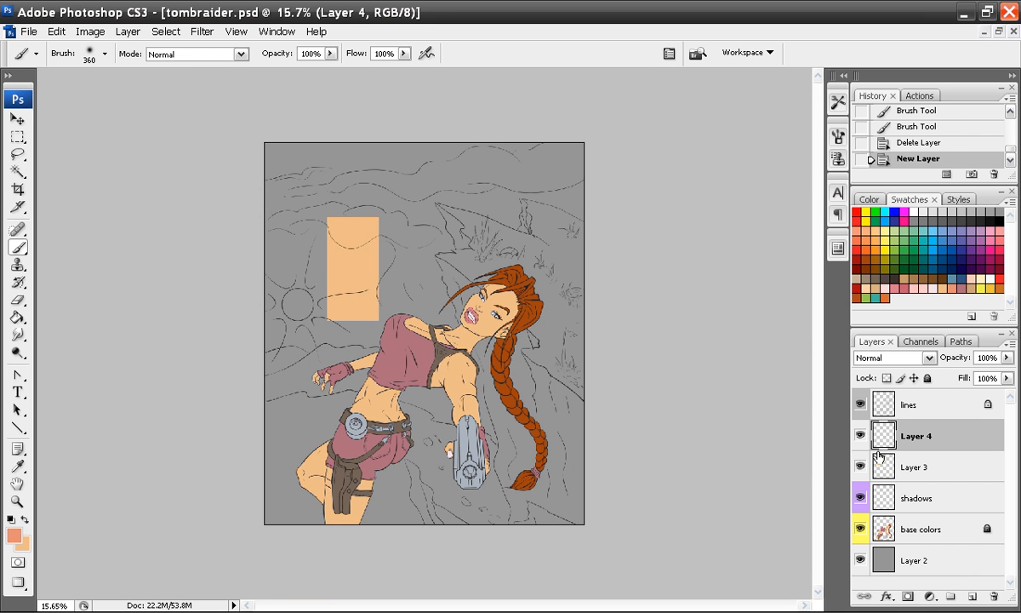
ctrl+click(883, 465)
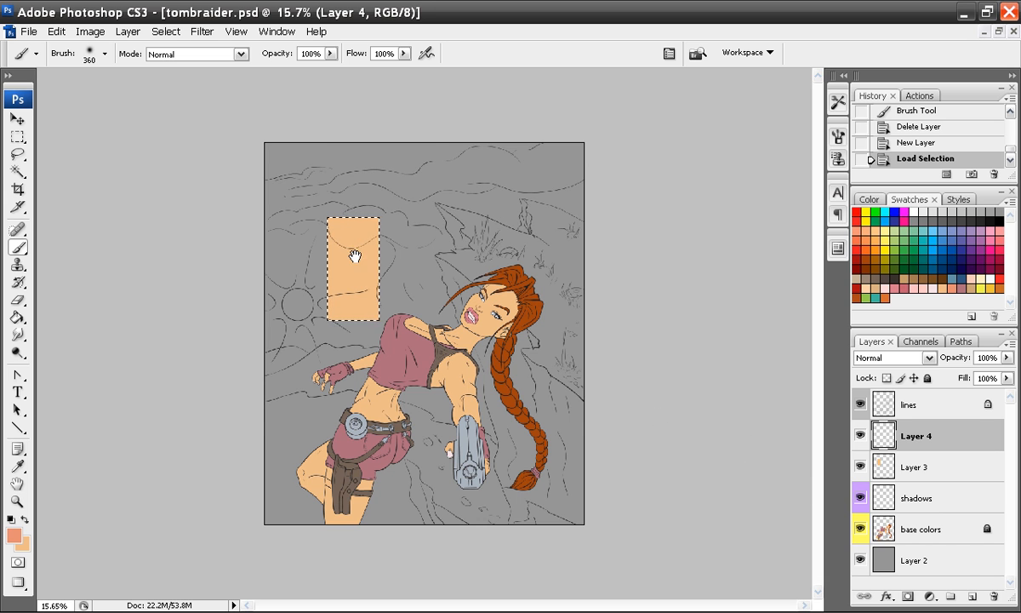
scroll(383, 332, up, 2)
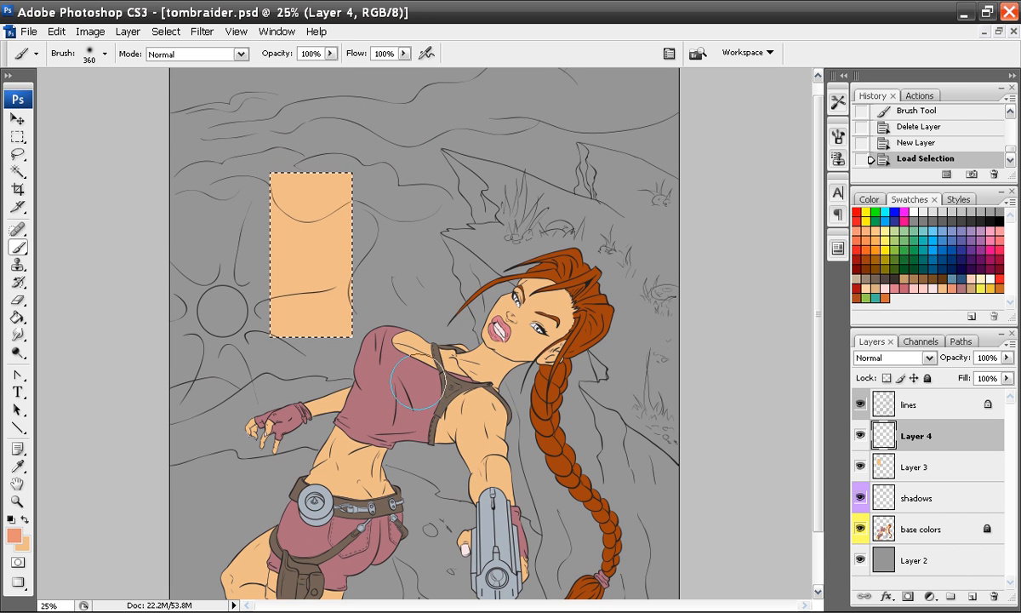
key(ctrl+d)
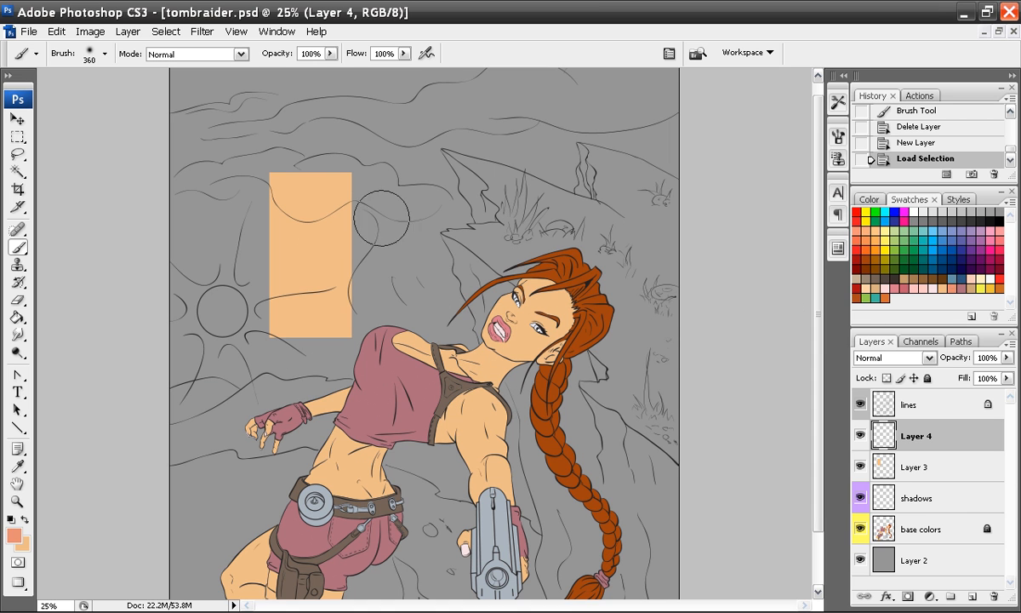
Shade the right and left sides of the rectangle in salmon on Layer 4 with the soft 360 px brush, redoing the first stroke.
drag(336, 162, 334, 315)
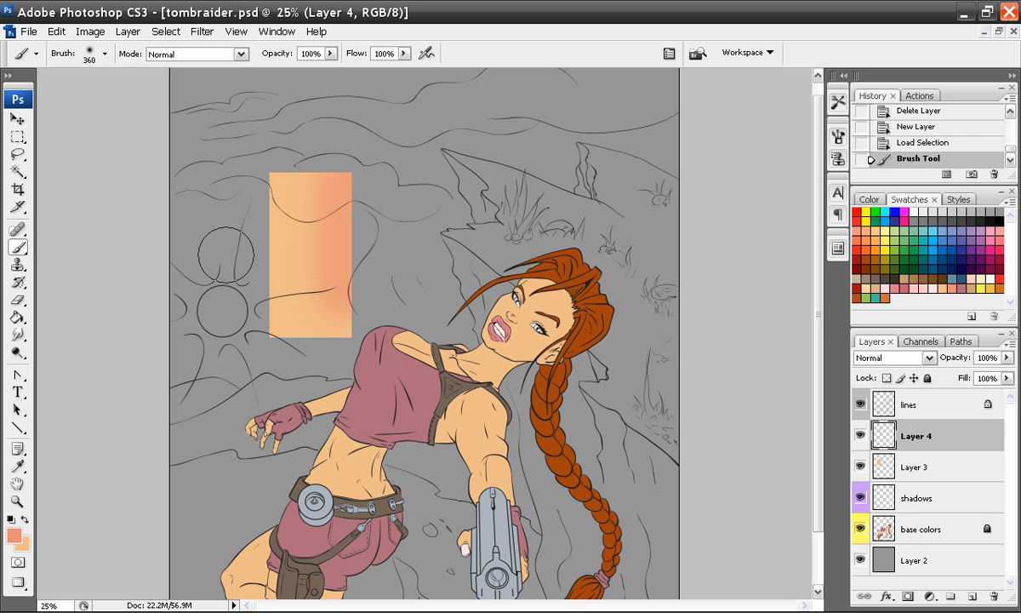
key(ctrl+z)
drag(358, 181, 339, 315)
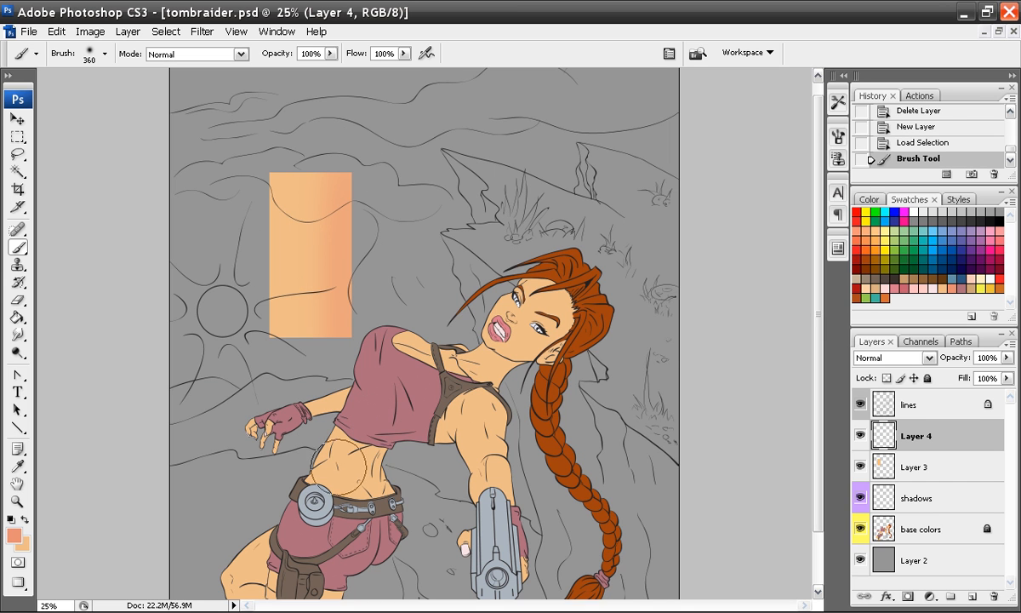
drag(367, 391, 308, 381)
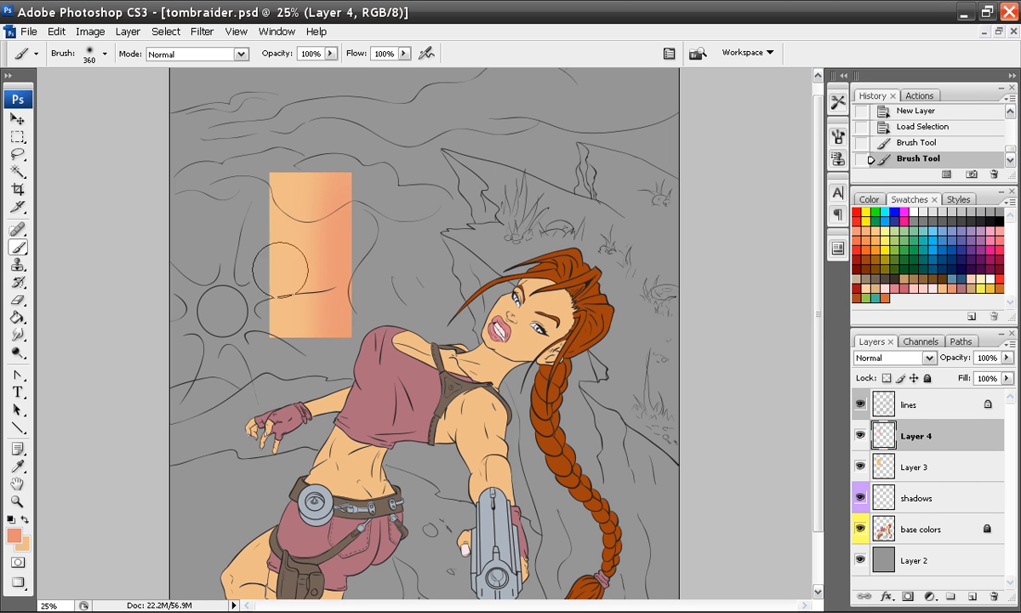
drag(244, 158, 226, 402)
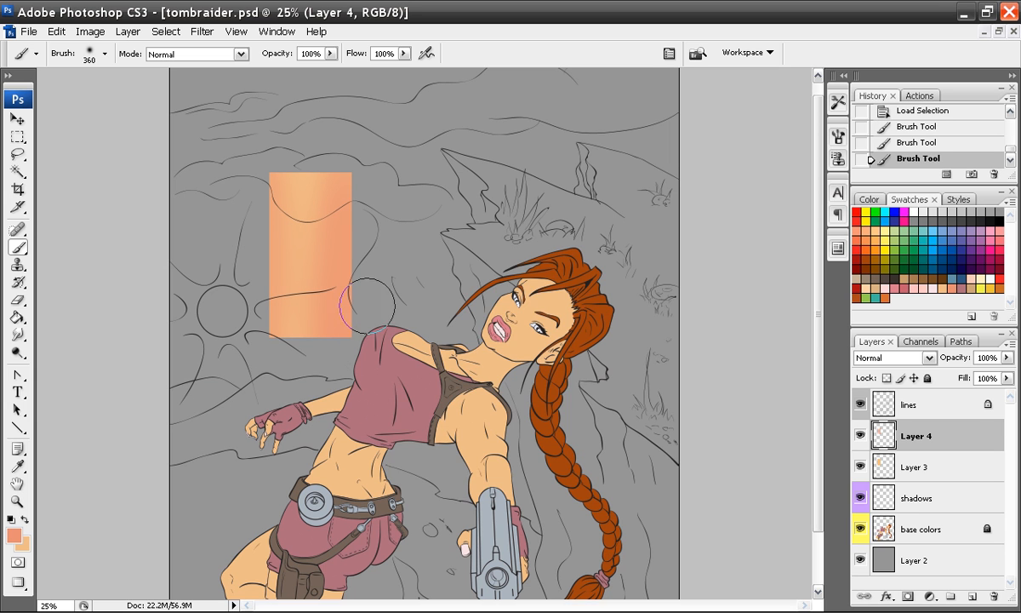
Enlarge the soft brush to 504 px and paint one salmon stroke down the middle of the rectangle.
right_click(374, 275)
click(528, 308)
mouse_move(310, 187)
mouse_down()
mouse_move(318, 185)
mouse_move(330, 404)
mouse_up()
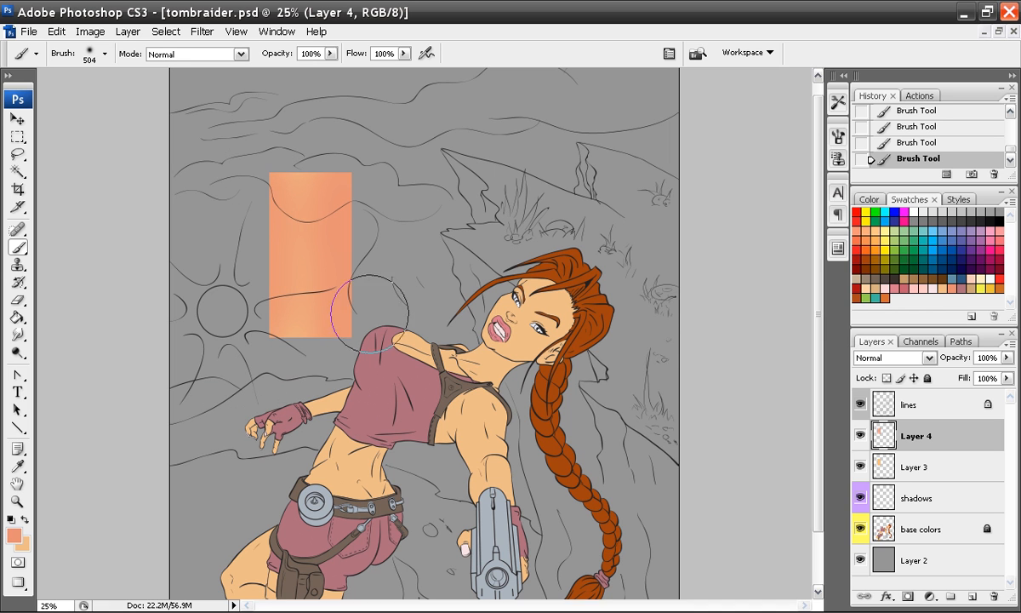
Undo the last three brush strokes on the rectangle and redo them to compare the shading.
key(ctrl+z)
key(ctrl+alt+z)
key(ctrl+alt+z)
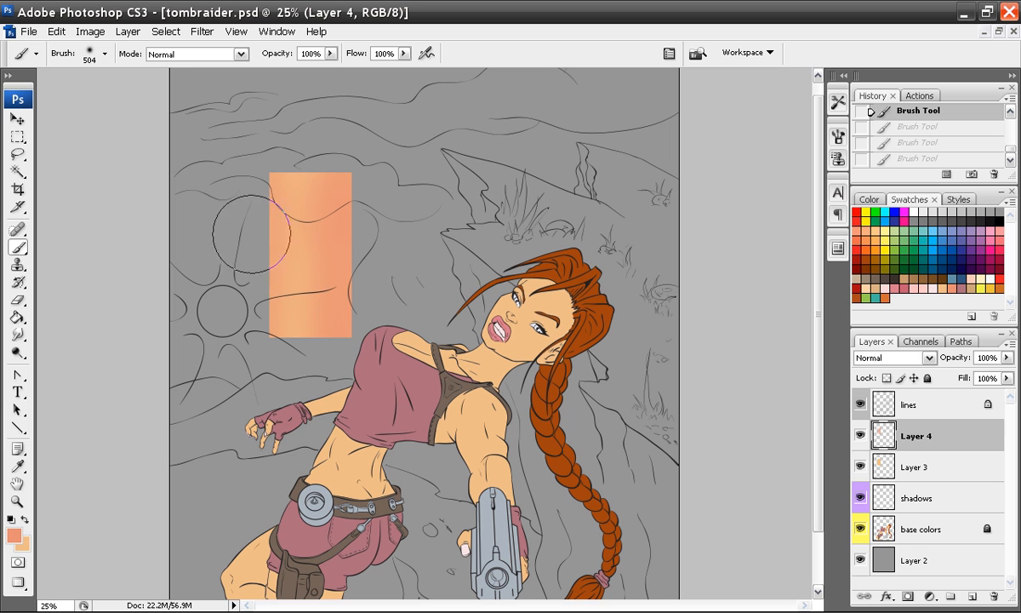
key(ctrl+shift+z)
key(ctrl+shift+z)
key(ctrl+shift+z)
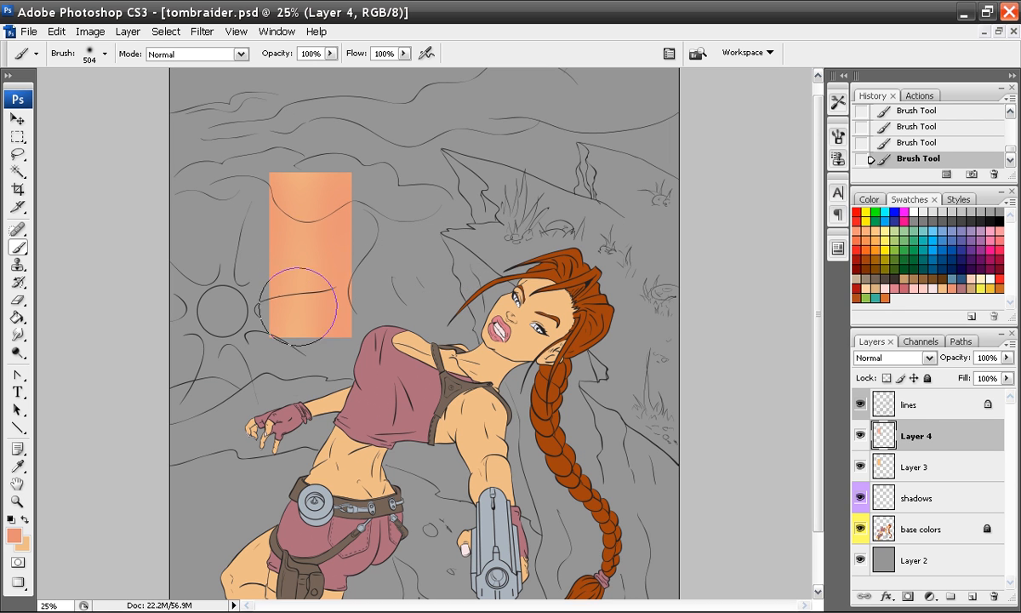
Try a stroke down the rectangle with the 36 px round brush at 100% hardness, and undo it.
right_click(302, 228)
click(323, 345)
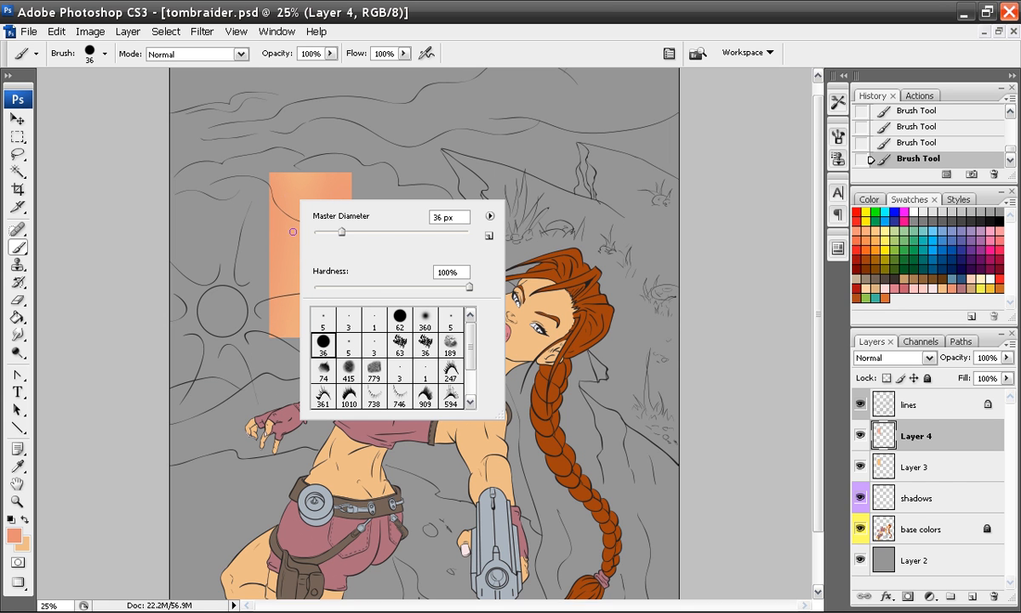
click(292, 196)
drag(293, 177, 307, 355)
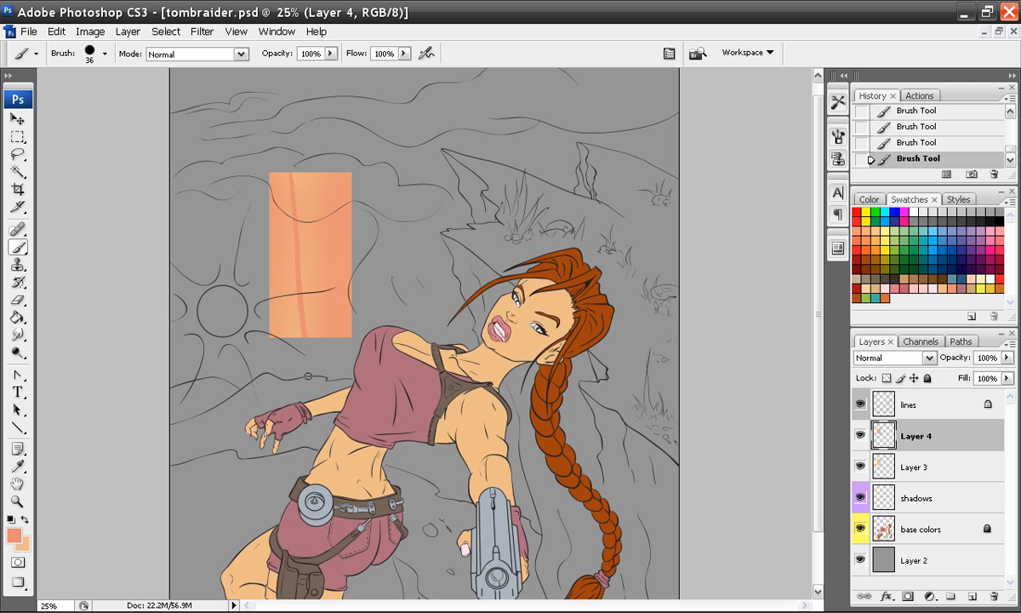
key(ctrl+z)
key(ctrl+alt+z)
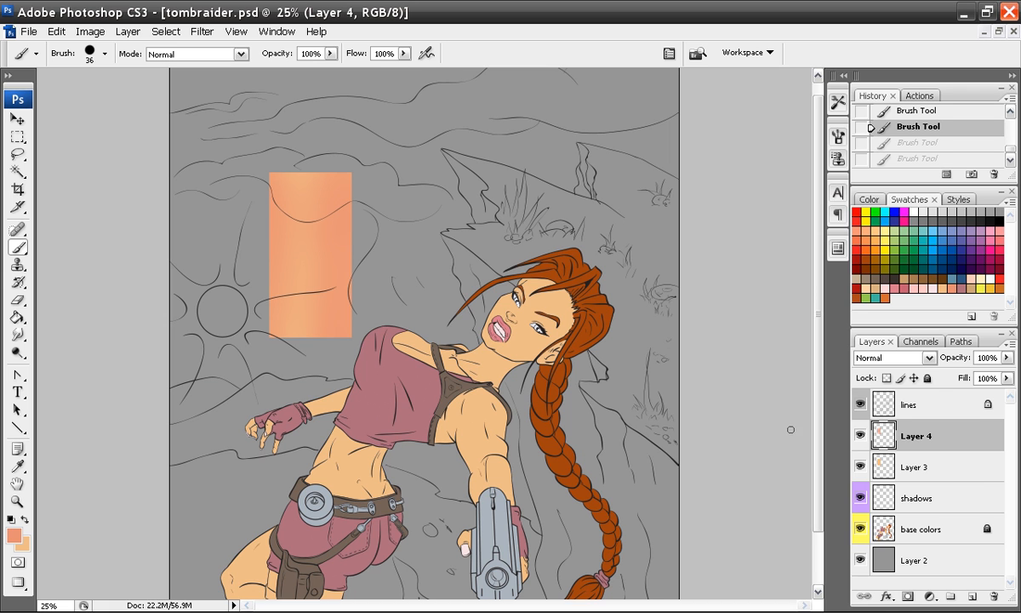
Set black as the foreground color and clear the hidden rectangle selection, undoing the trial new layer.
click(971, 599)
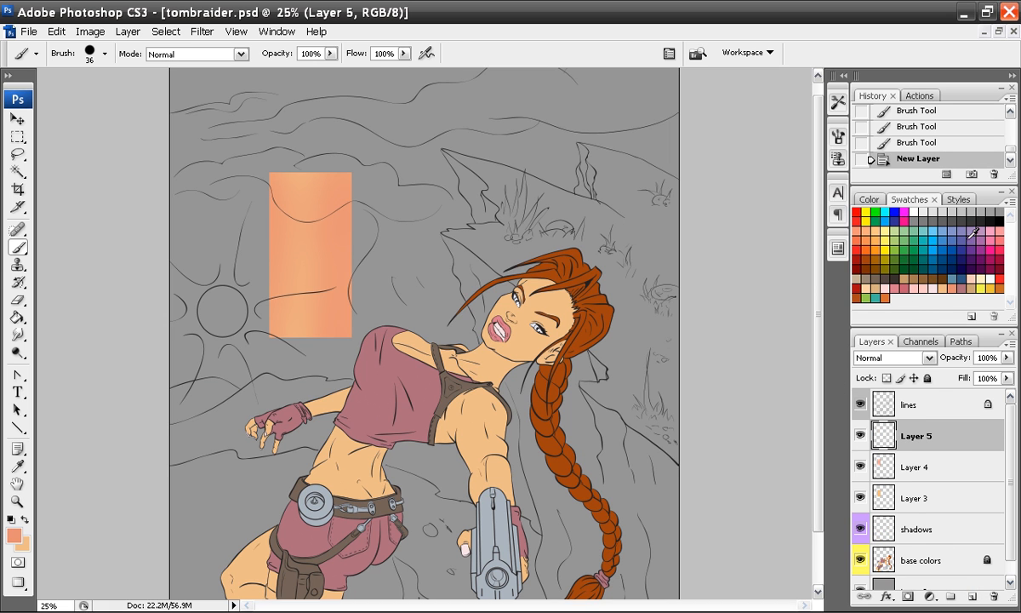
click(999, 219)
click(17, 316)
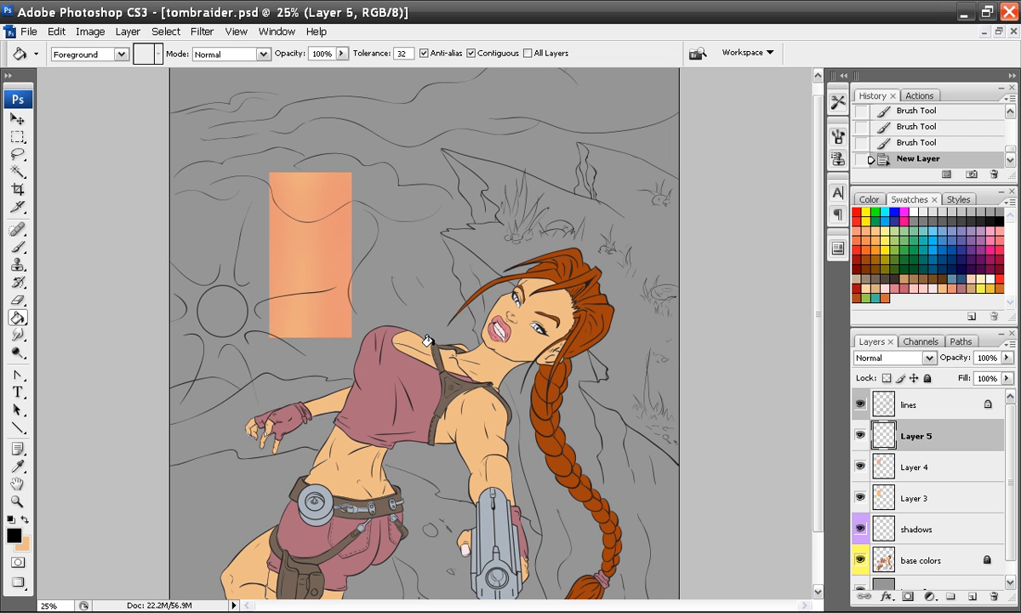
key(ctrl+h)
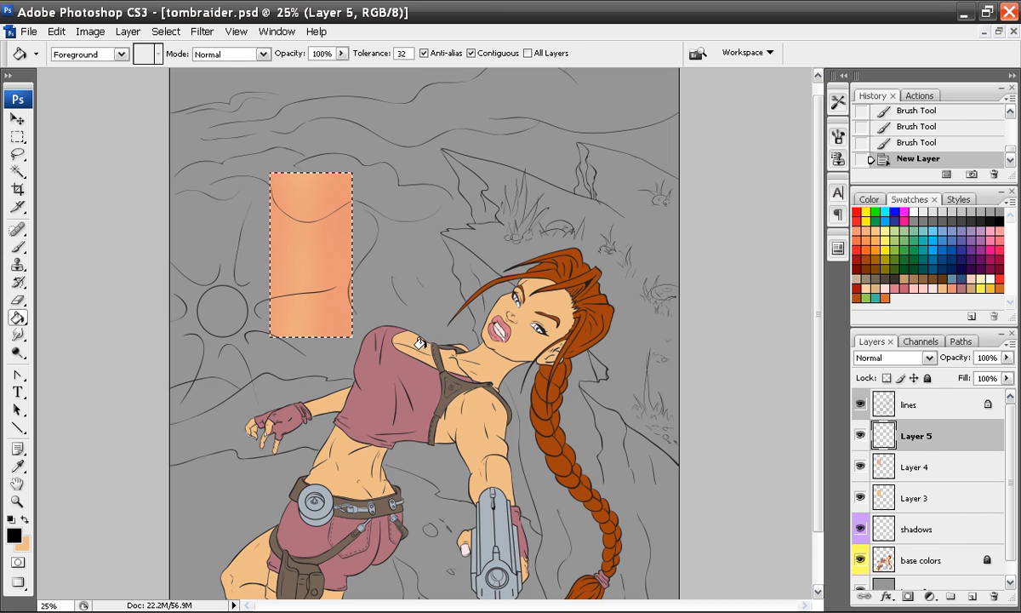
key(ctrl+z)
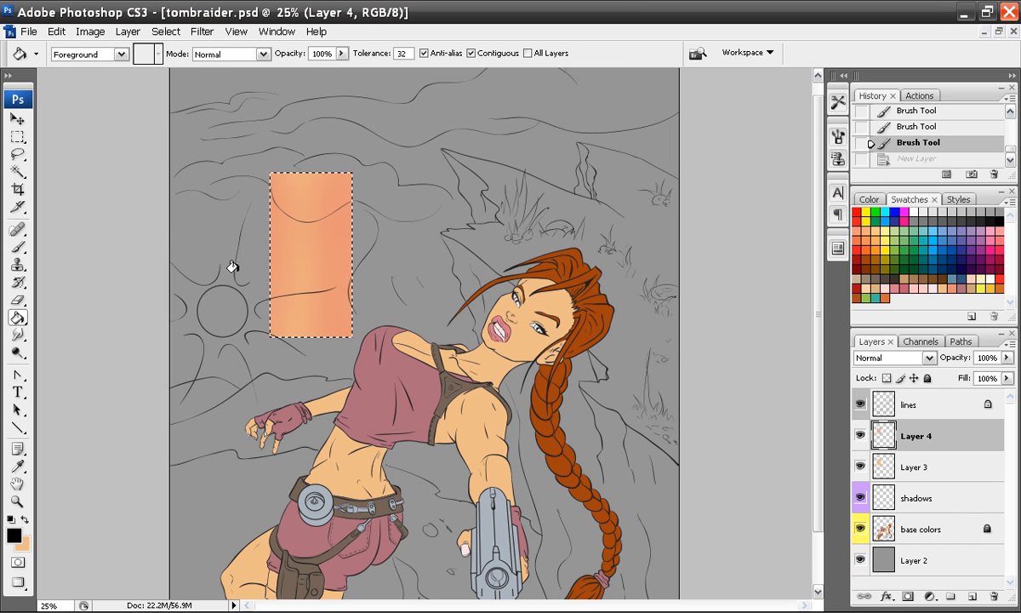
click(17, 154)
key(ctrl+d)
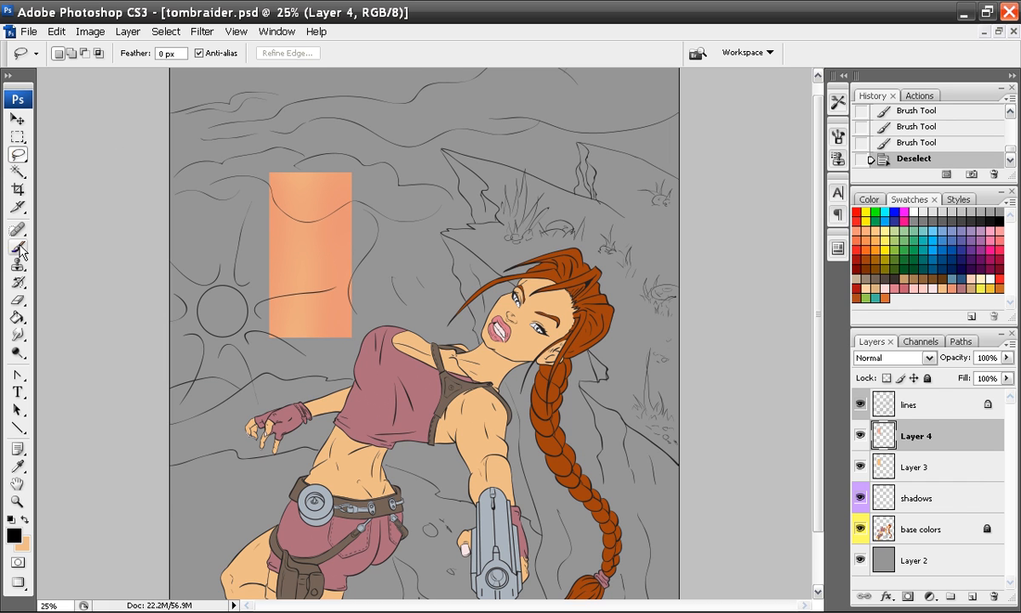
Try filling Layer 4 around the rectangle with black and setting its blend mode to Color Dodge, and undo both.
click(17, 246)
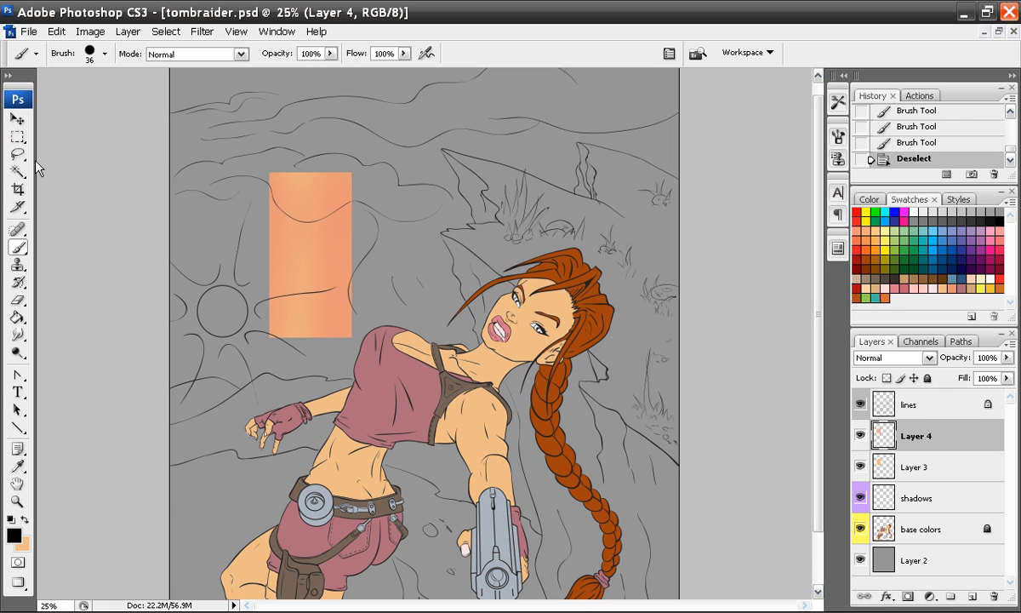
click(17, 318)
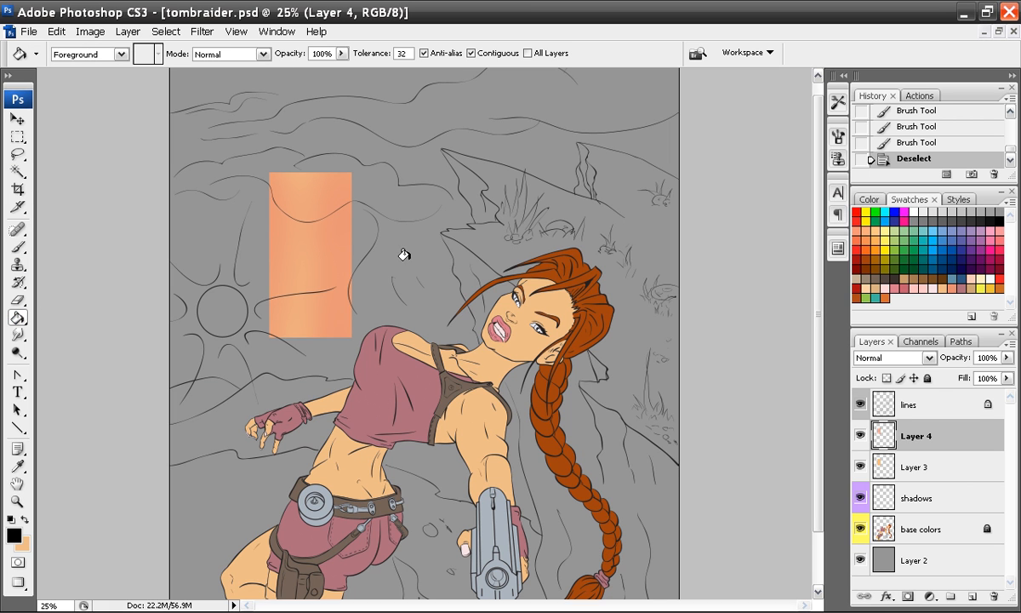
click(431, 308)
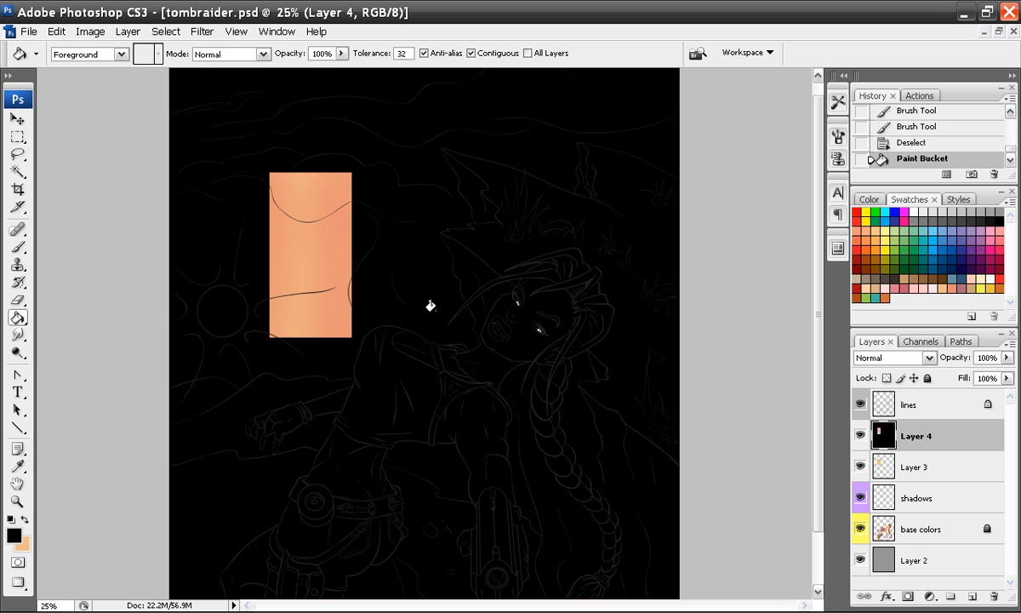
click(929, 357)
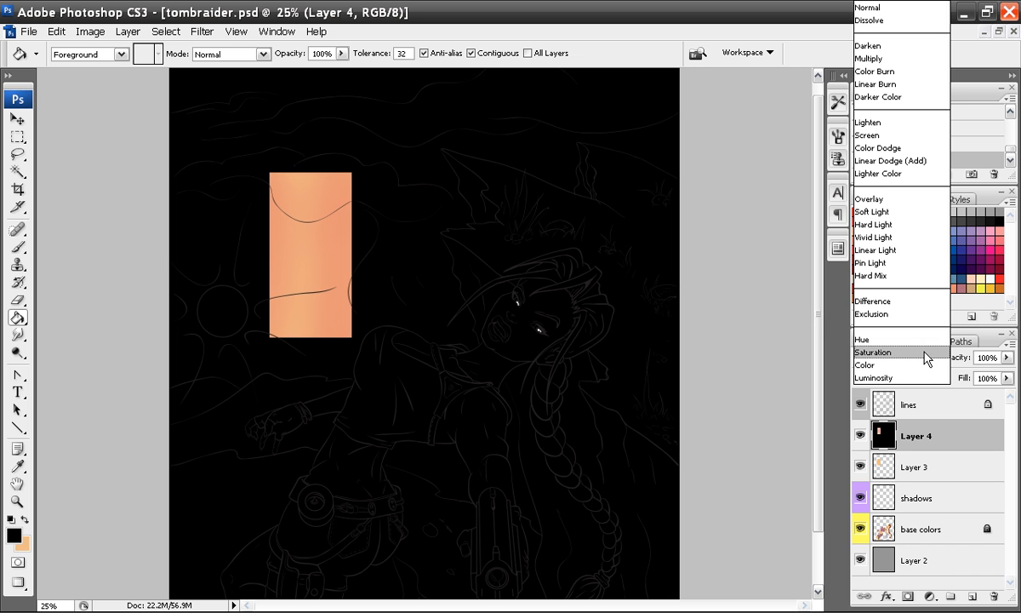
click(891, 148)
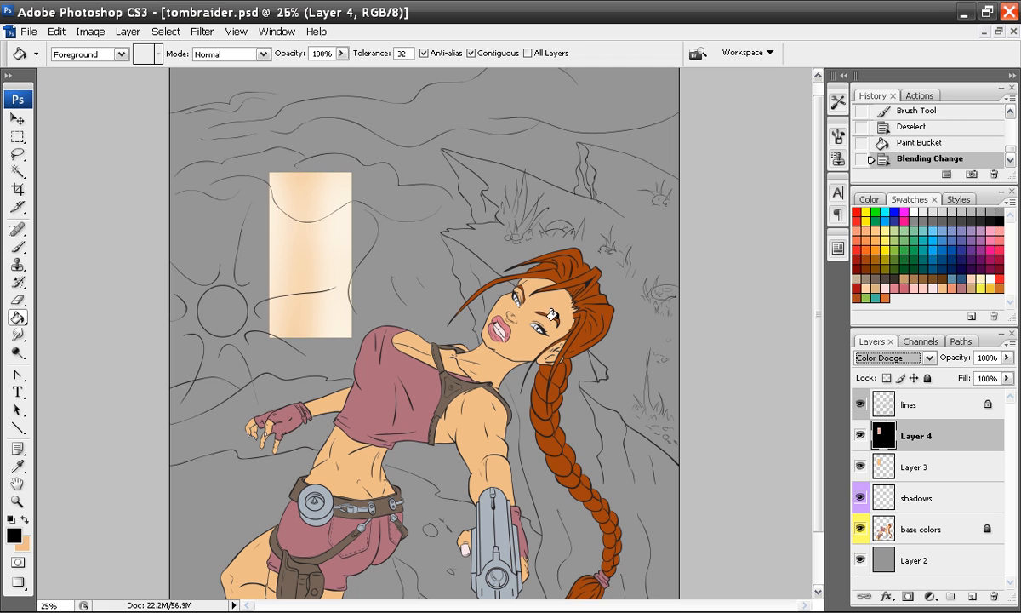
key(ctrl+alt+z)
key(ctrl+alt+z)
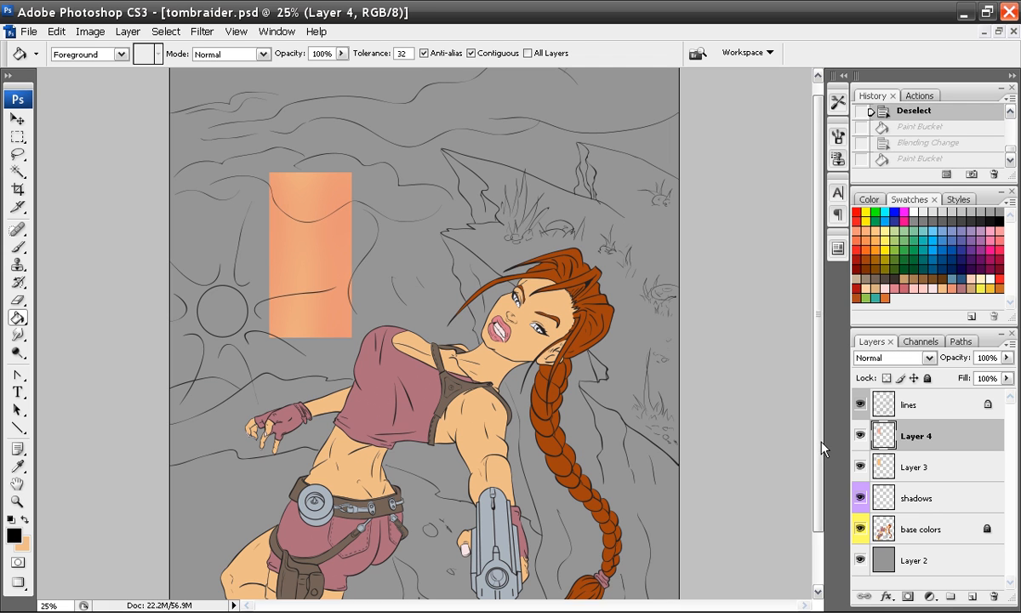
Add a new layer above Layer 4, fill it with black and set its blend mode to Color Dodge.
click(971, 600)
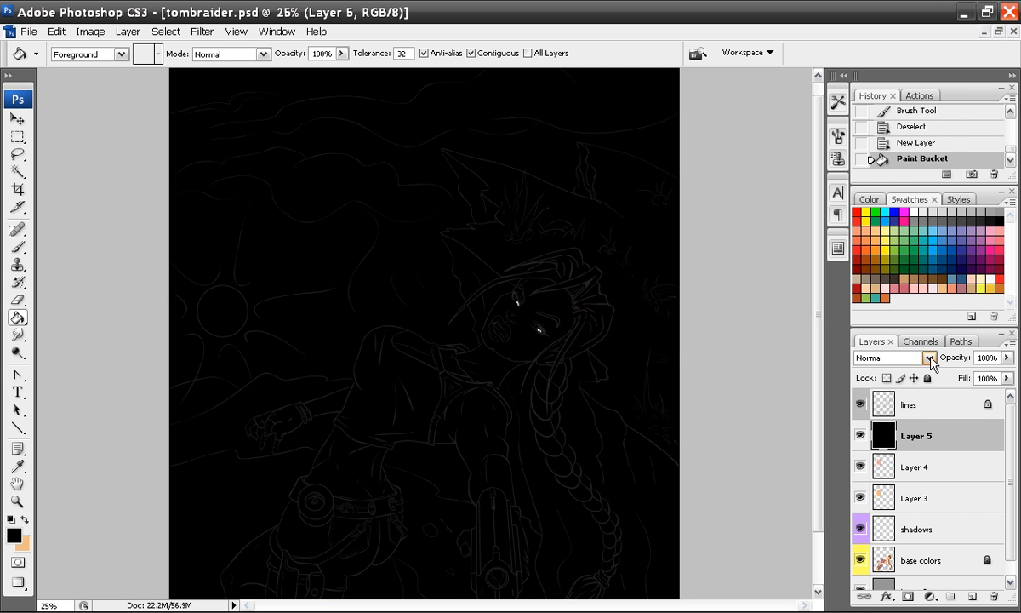
click(929, 357)
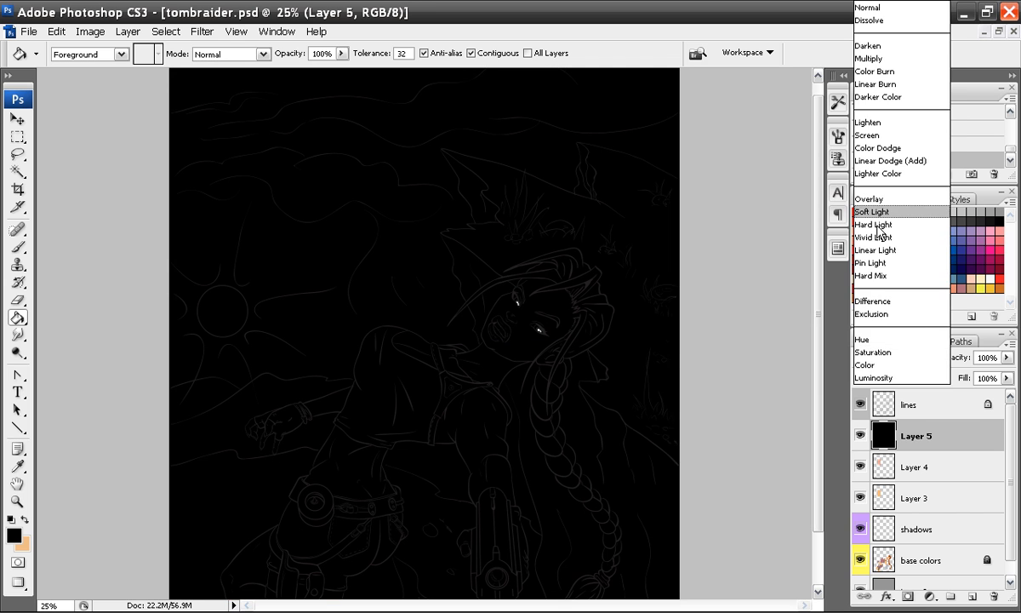
click(880, 148)
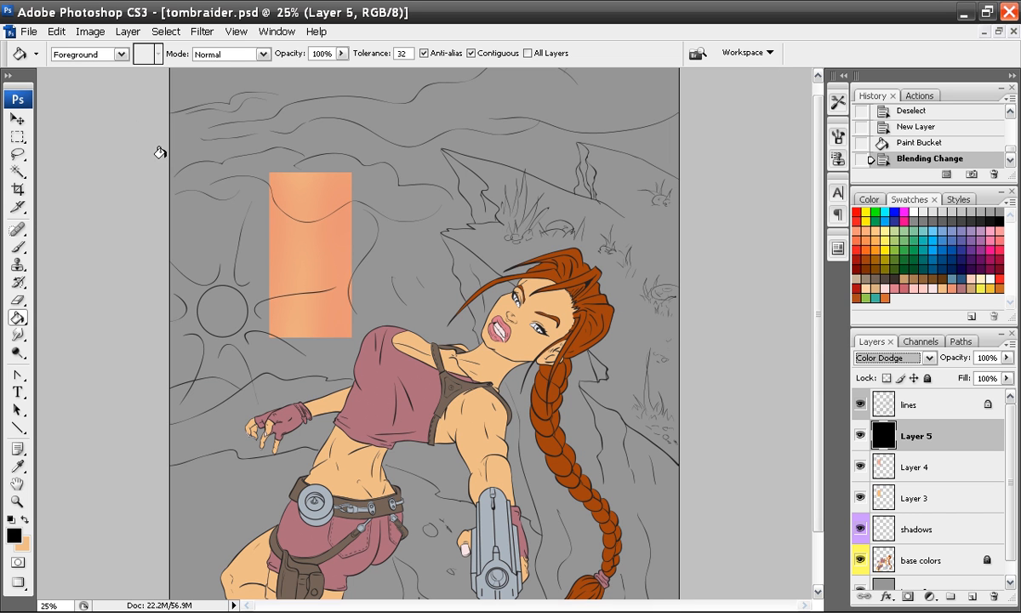
click(90, 33)
mouse_move(109, 56)
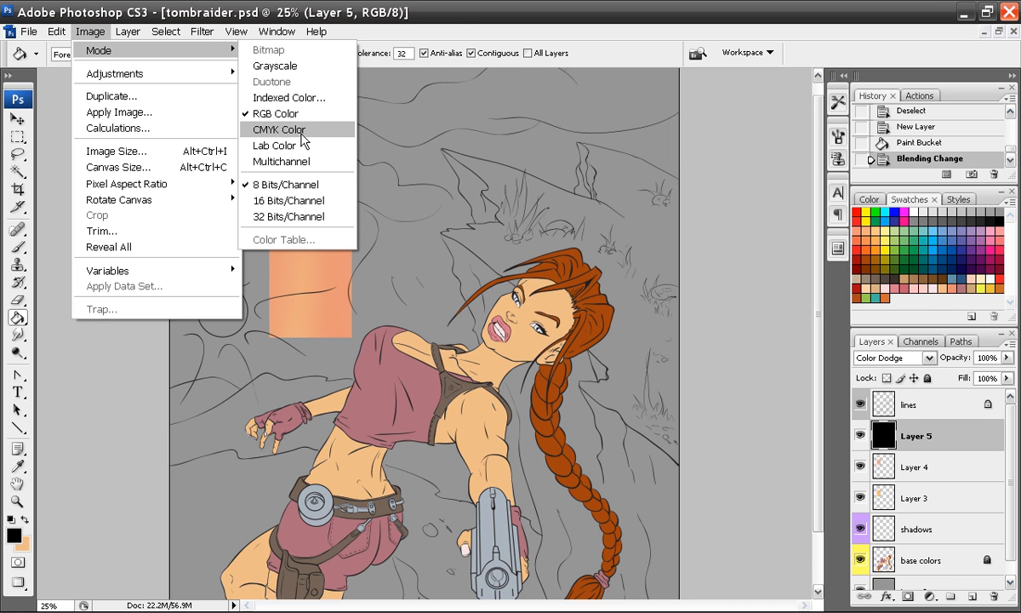
click(432, 20)
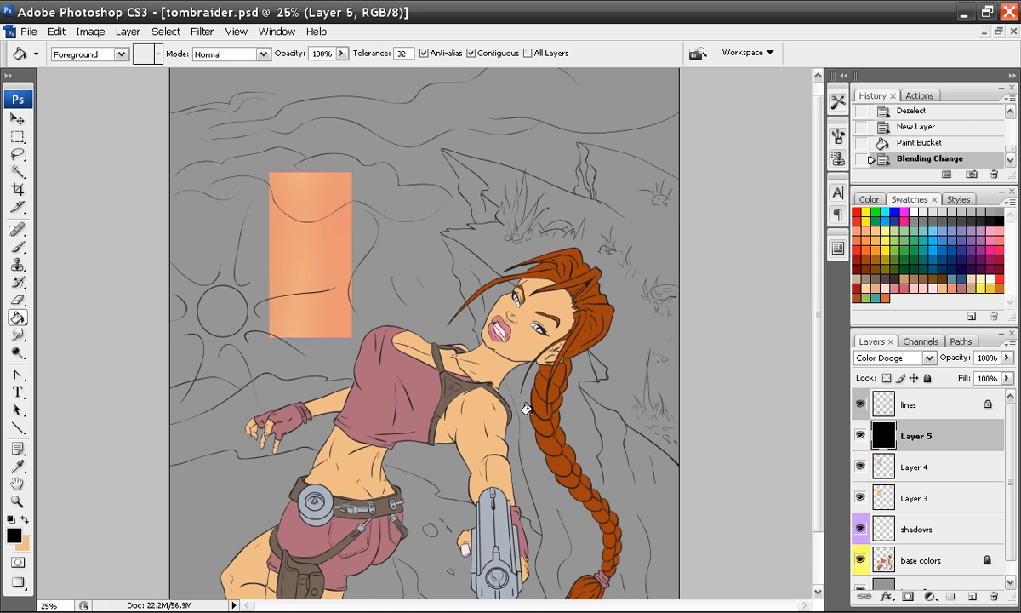
Set up a white soft round brush at 133 px and 0% hardness, trying a stroke down the rectangle and undoing it.
click(917, 210)
click(21, 248)
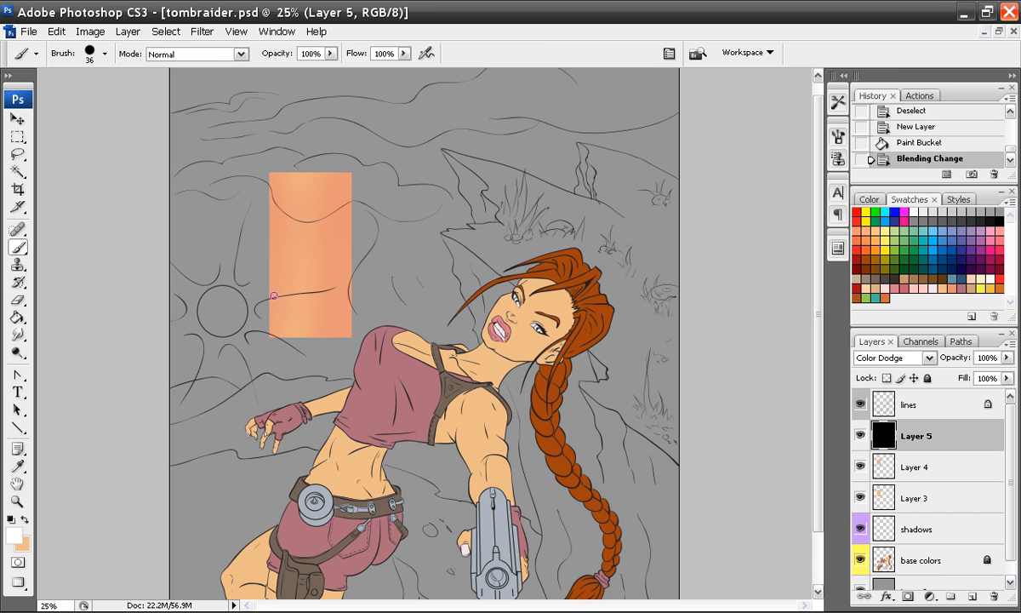
right_click(291, 246)
click(415, 359)
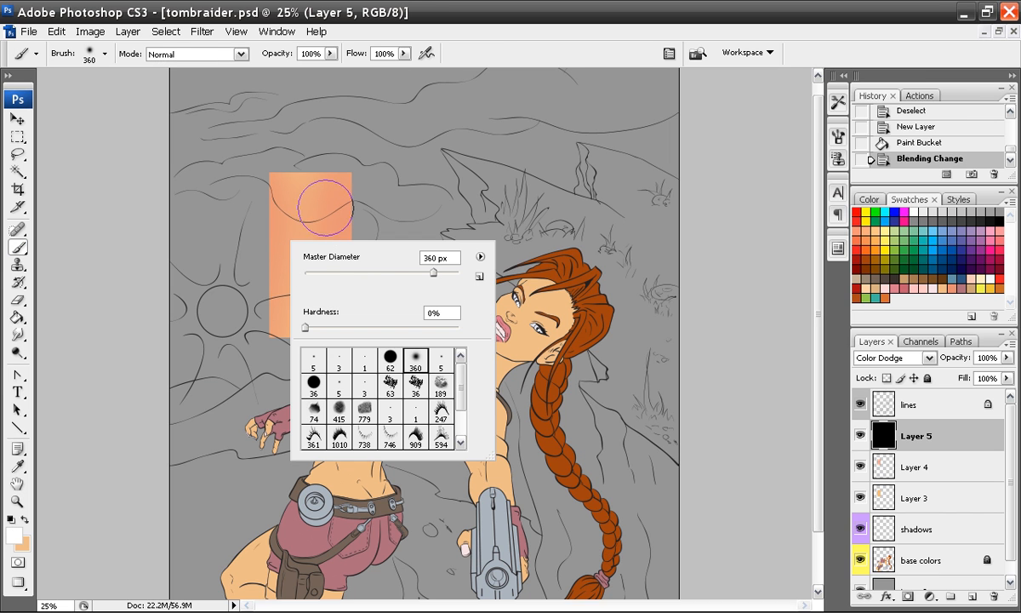
click(394, 273)
click(291, 160)
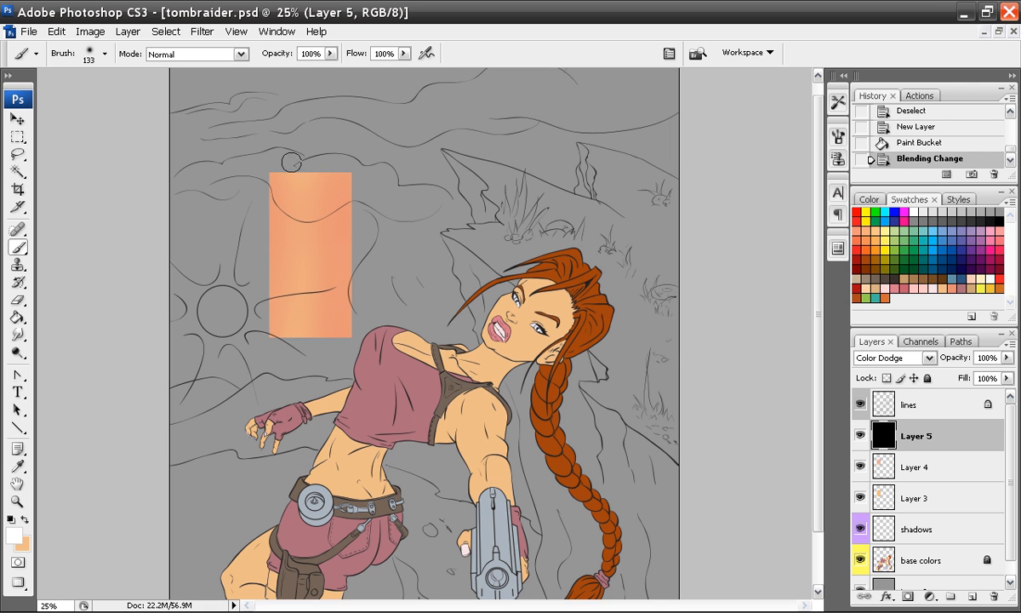
drag(290, 157, 290, 354)
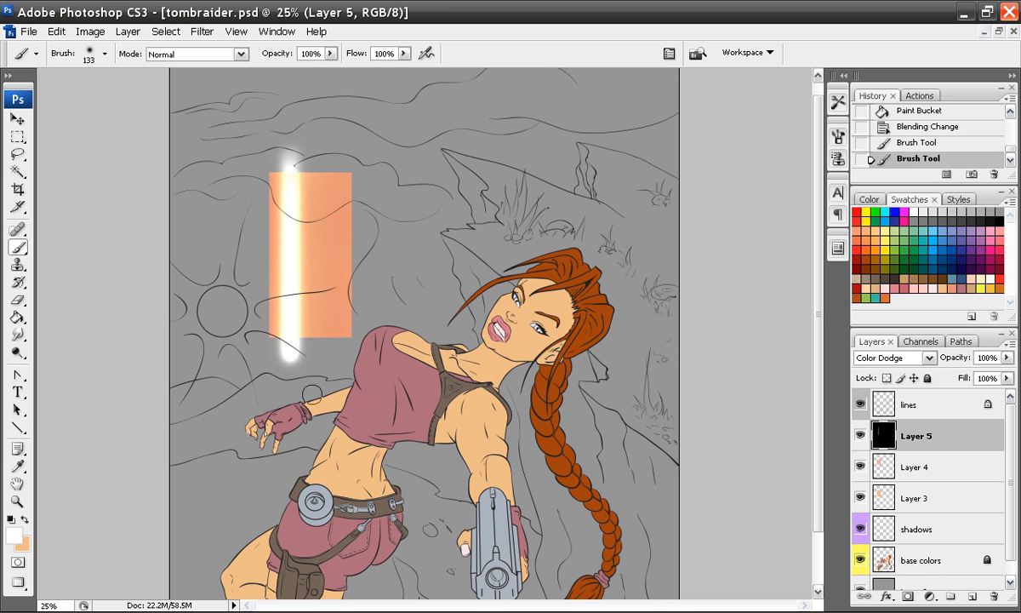
key(ctrl+z)
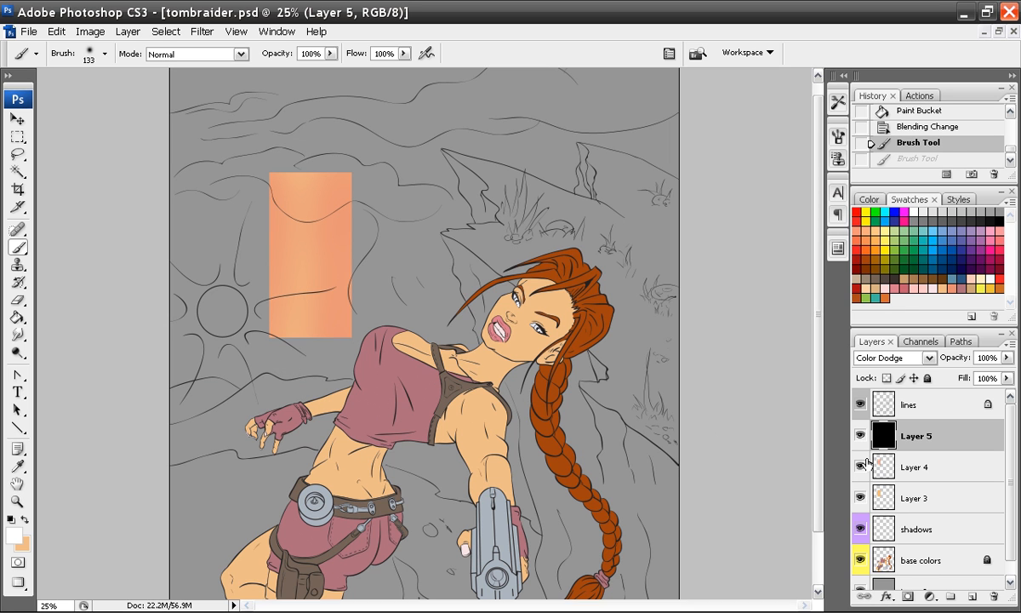
Load Layer 3's pixels as a selection and hide the selection edges.
ctrl+click(882, 503)
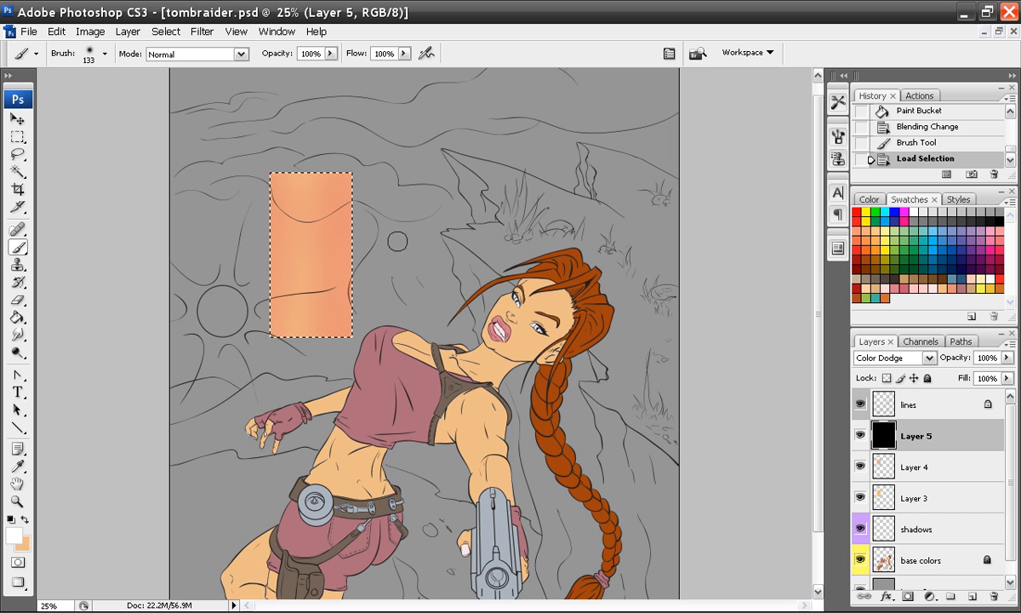
key(ctrl+h)
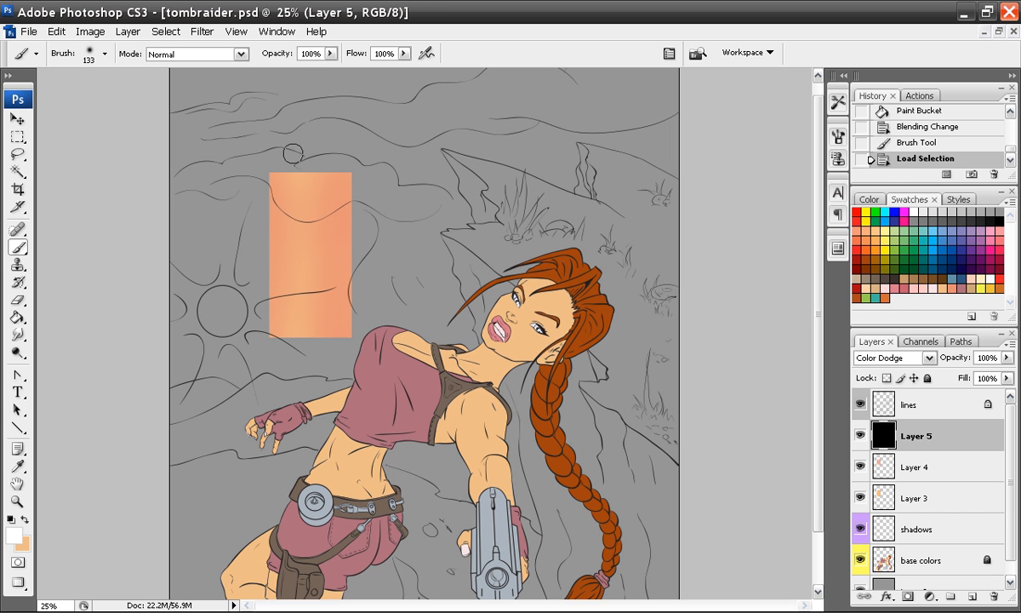
Try repeated full-height white strokes along the light side of the rectangle inside the selection, and undo them all.
drag(291, 148, 286, 345)
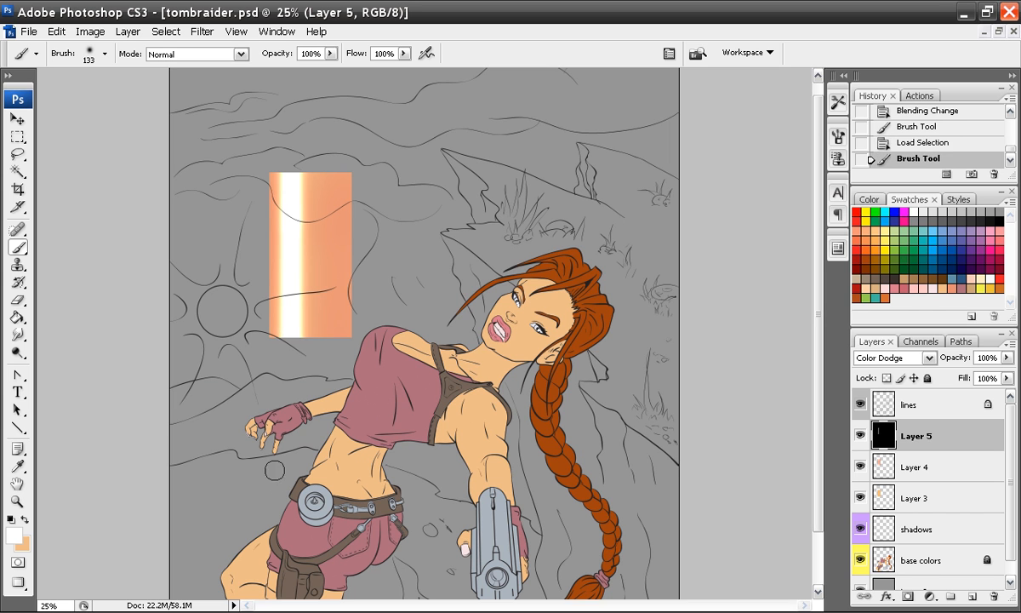
key(ctrl+z)
drag(286, 150, 286, 340)
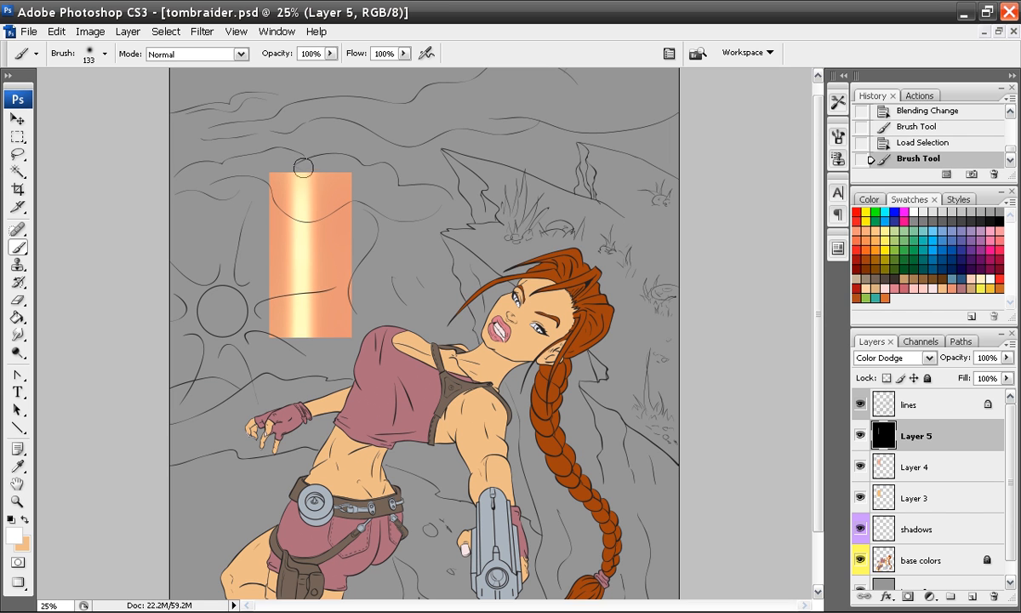
drag(300, 225, 298, 324)
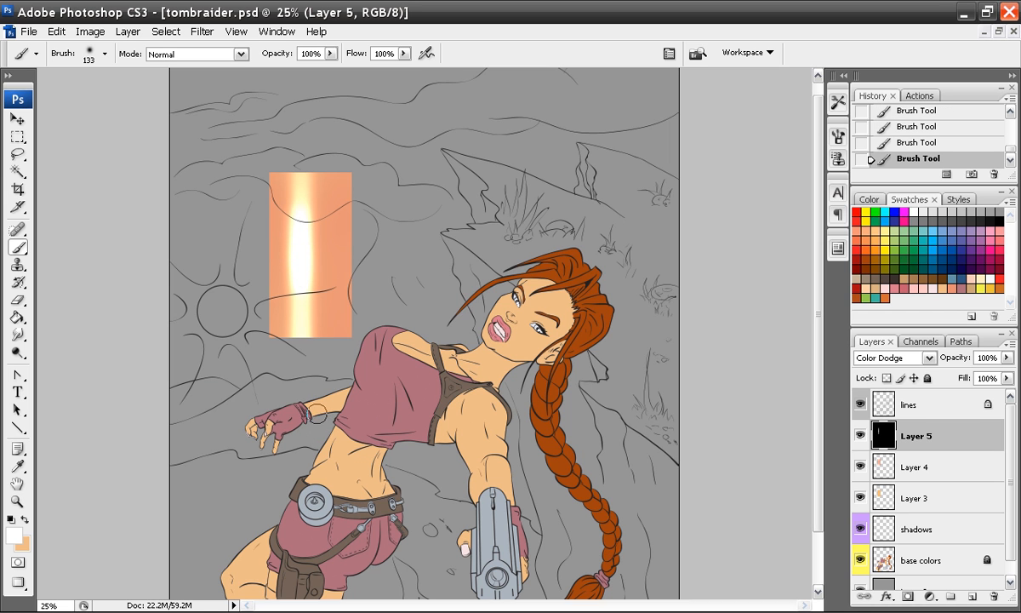
key(ctrl+alt+z)
key(ctrl+alt+z)
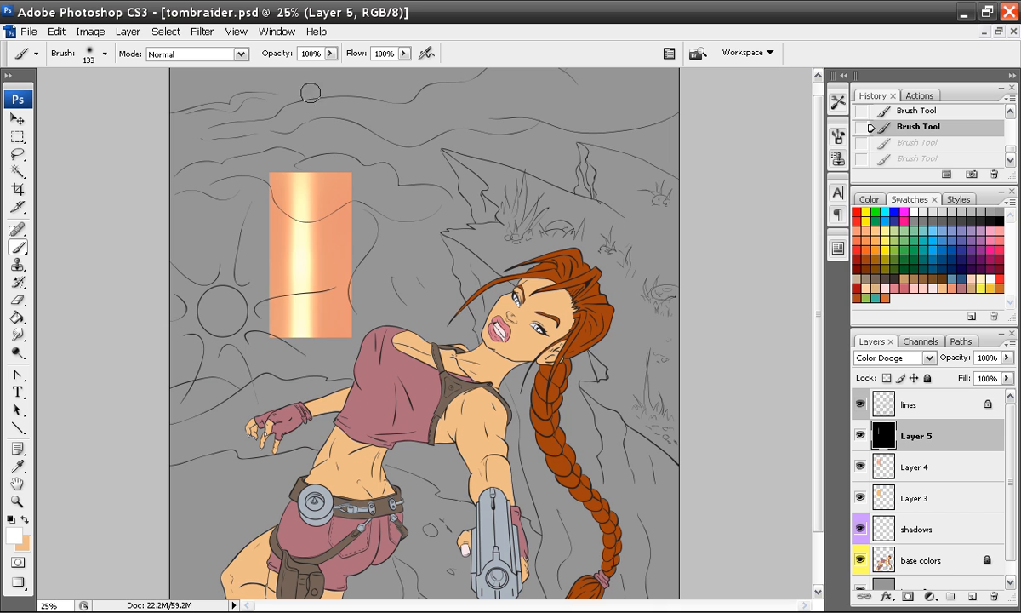
key(ctrl+alt+z)
key(ctrl+alt+z)
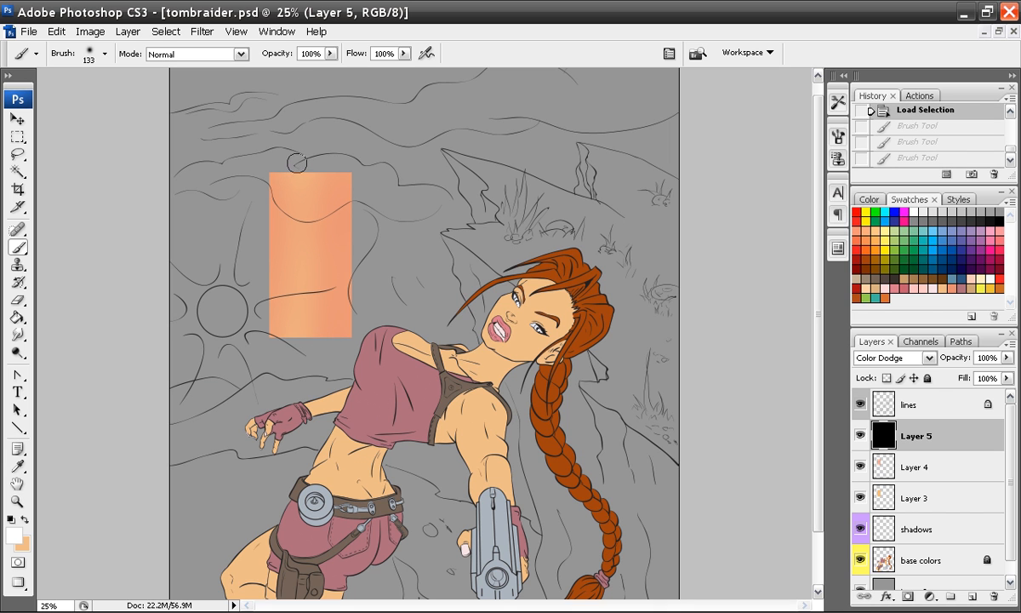
Try building up a highlight with shorter overlapping white strokes on the rectangle's upper part, and undo every stroke.
mouse_move(295, 173)
mouse_down()
mouse_move(302, 355)
mouse_move(293, 274)
mouse_up()
drag(295, 205, 294, 186)
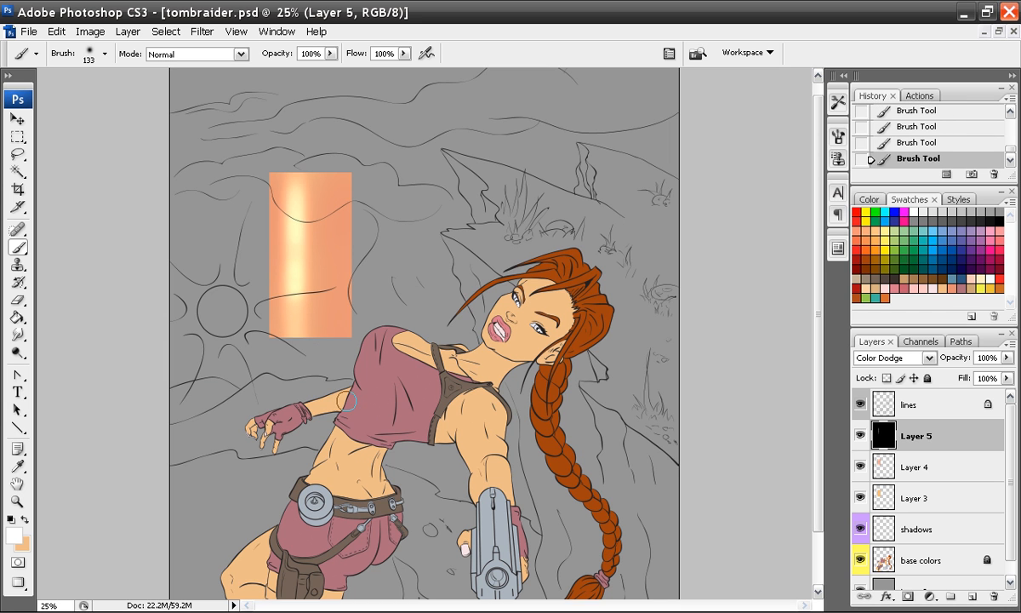
key(ctrl+alt+z)
key(ctrl+alt+z)
key(ctrl+alt+z)
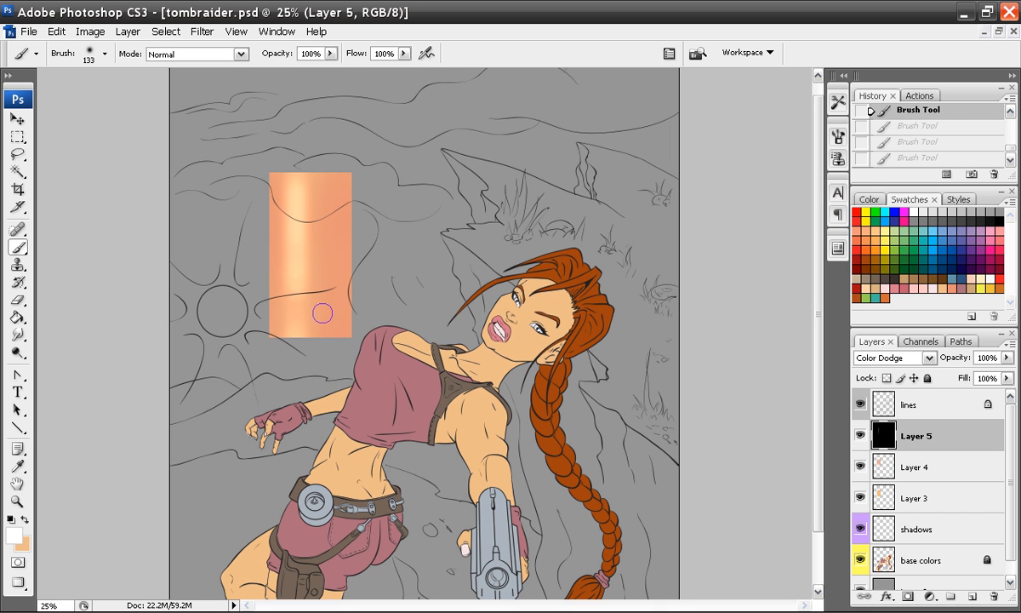
key(ctrl+alt+z)
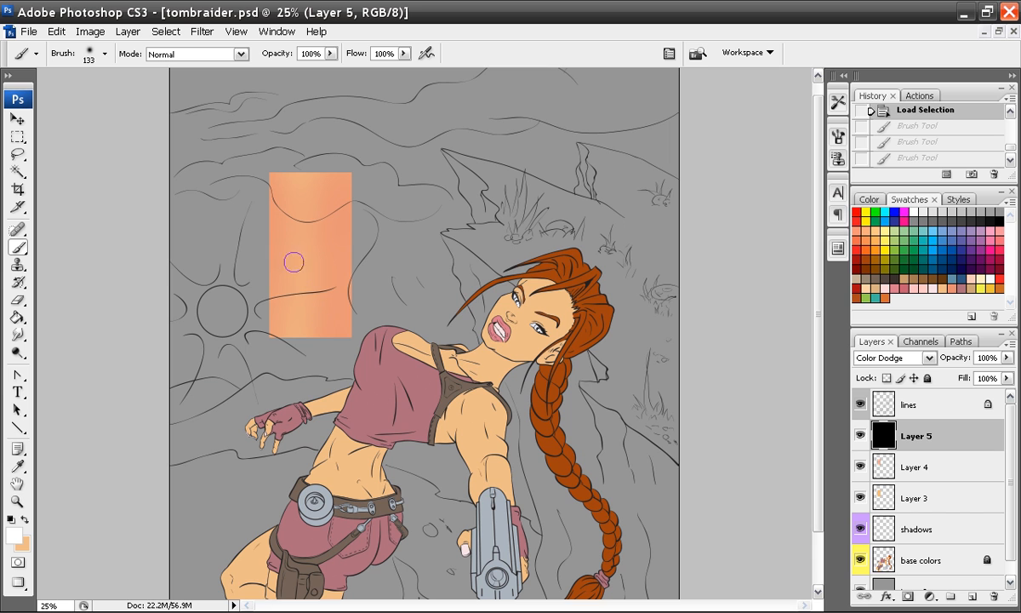
Paint a white highlight down the rectangle's light side on Layer 5, enlarging the soft brush to 288 px for a second pass.
drag(277, 158, 277, 336)
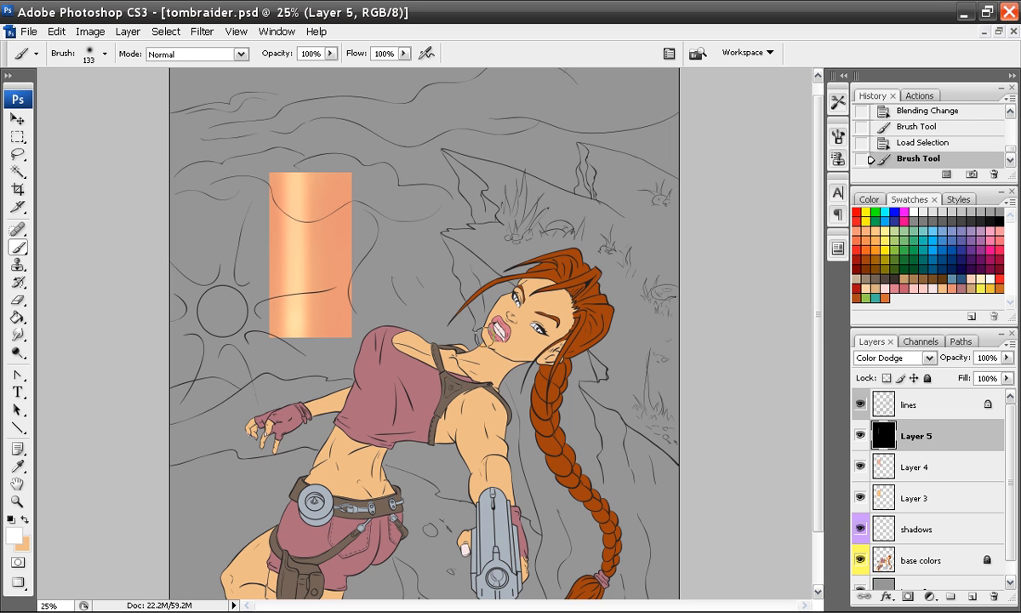
right_click(606, 342)
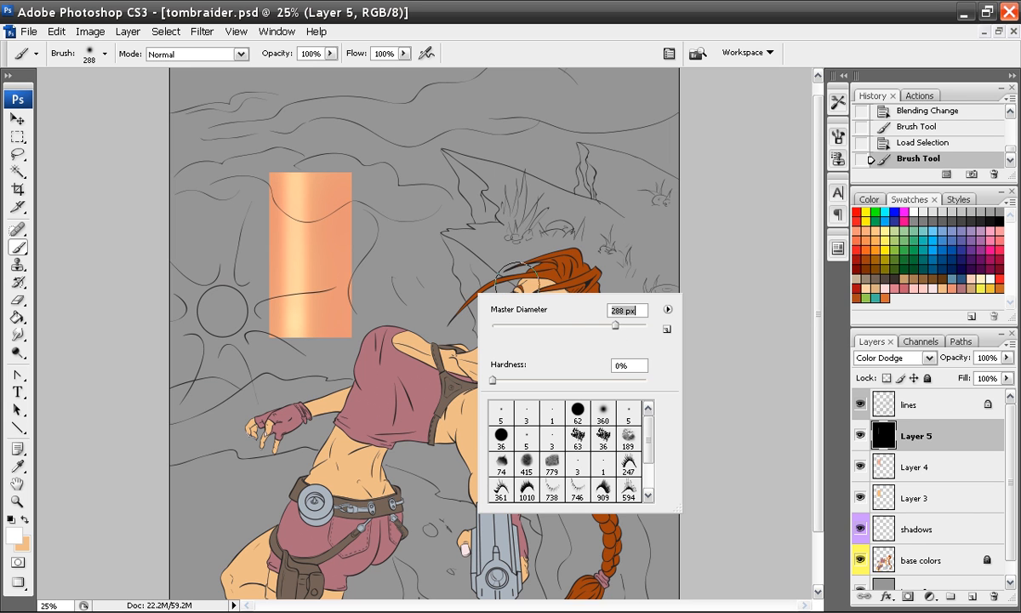
click(274, 179)
drag(274, 178, 298, 372)
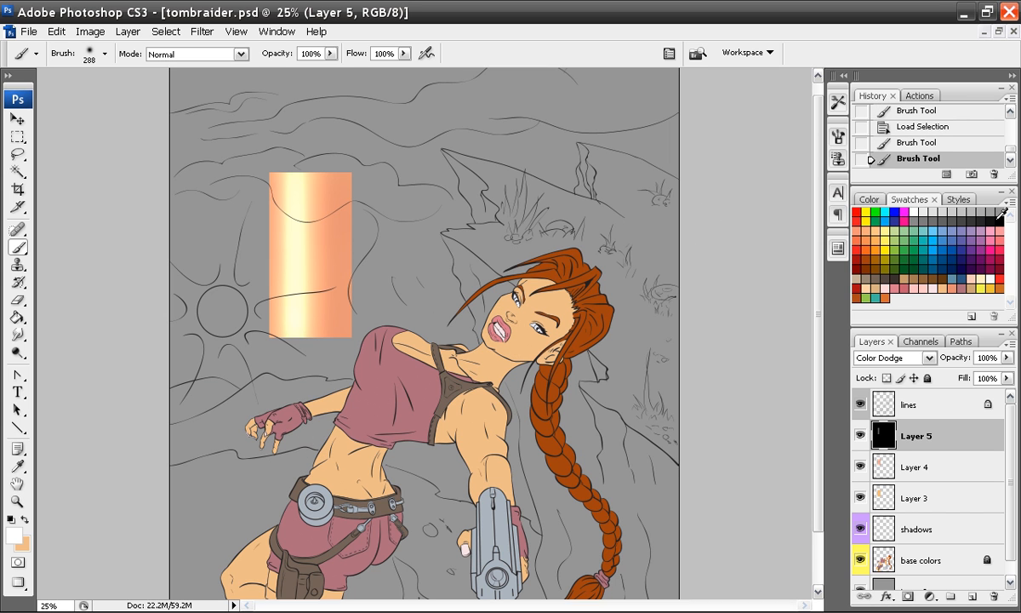
Tone down the highlight with black strokes of the 288 px soft brush, and hide the selection edges.
click(998, 219)
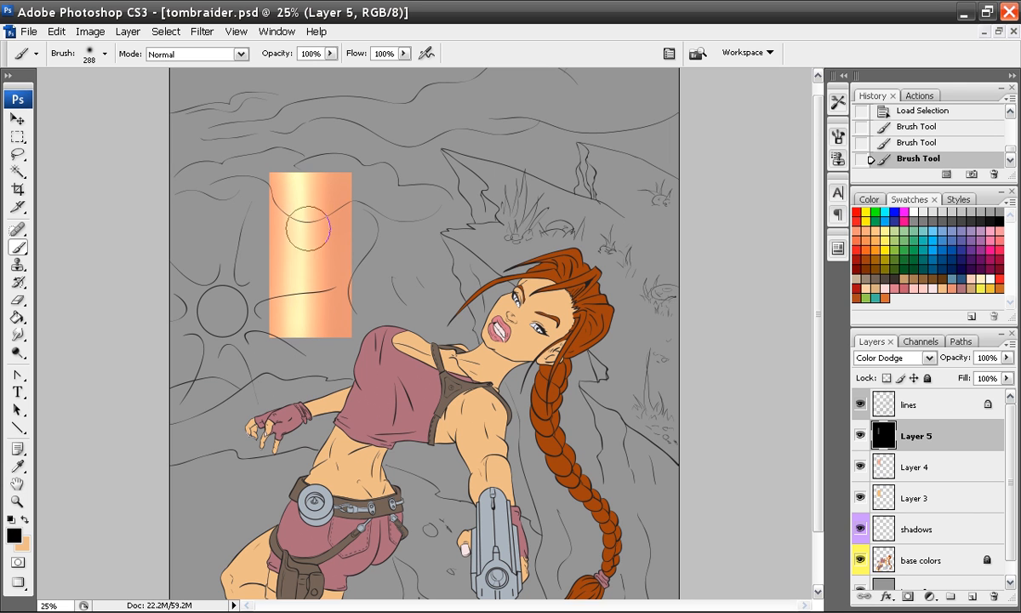
drag(303, 164, 308, 328)
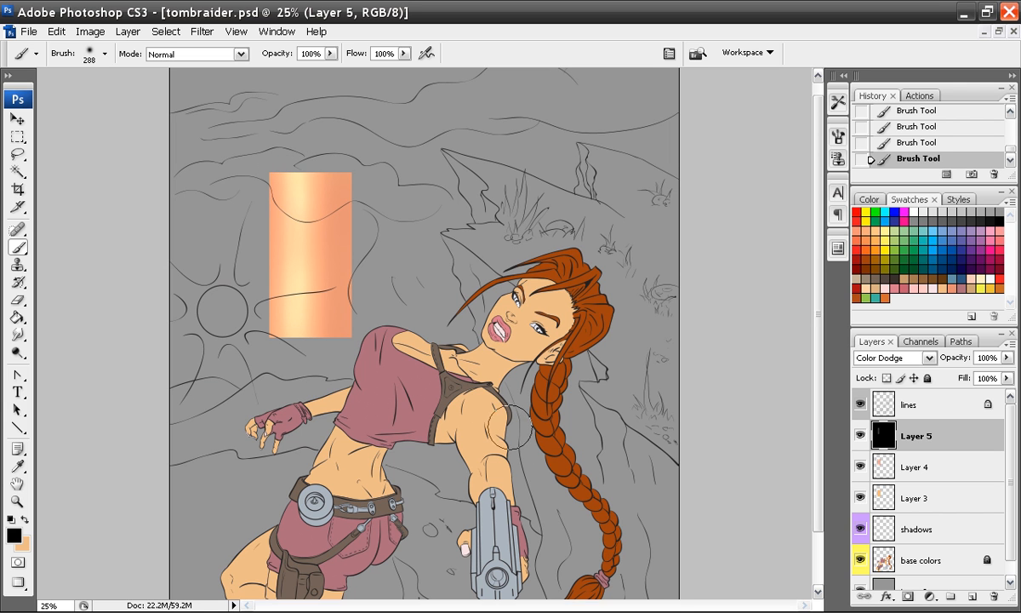
key(ctrl+plus)
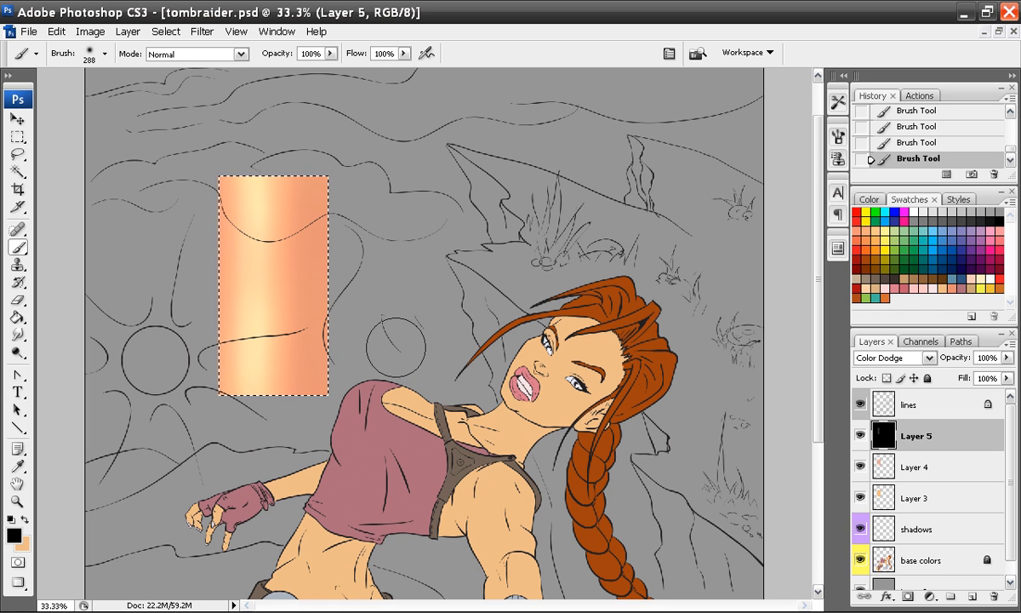
key(ctrl+h)
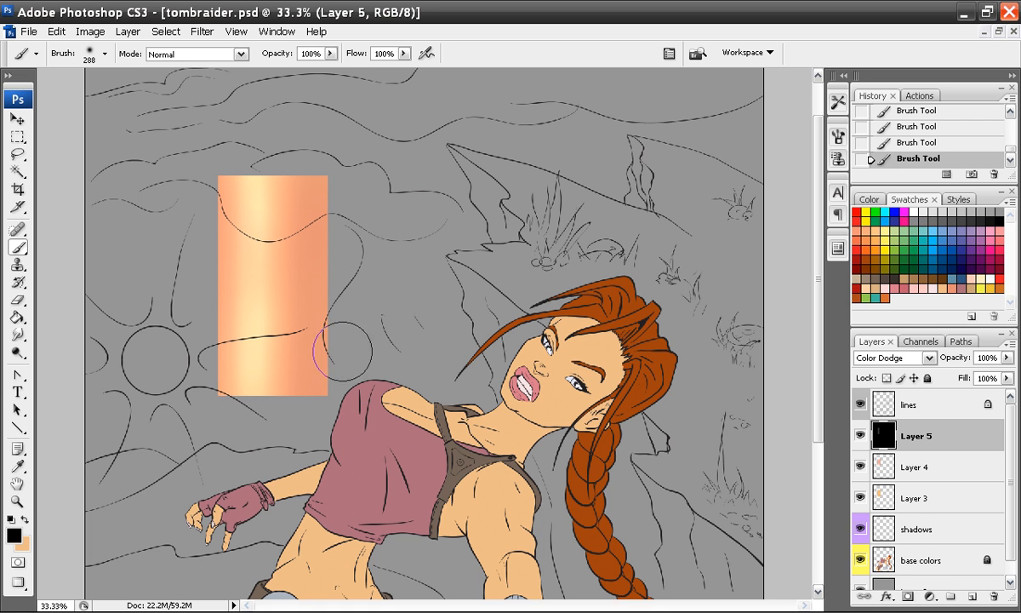
Switch to the 62 px hard round brush and set its diameter to 121 px at 100% hardness.
right_click(389, 279)
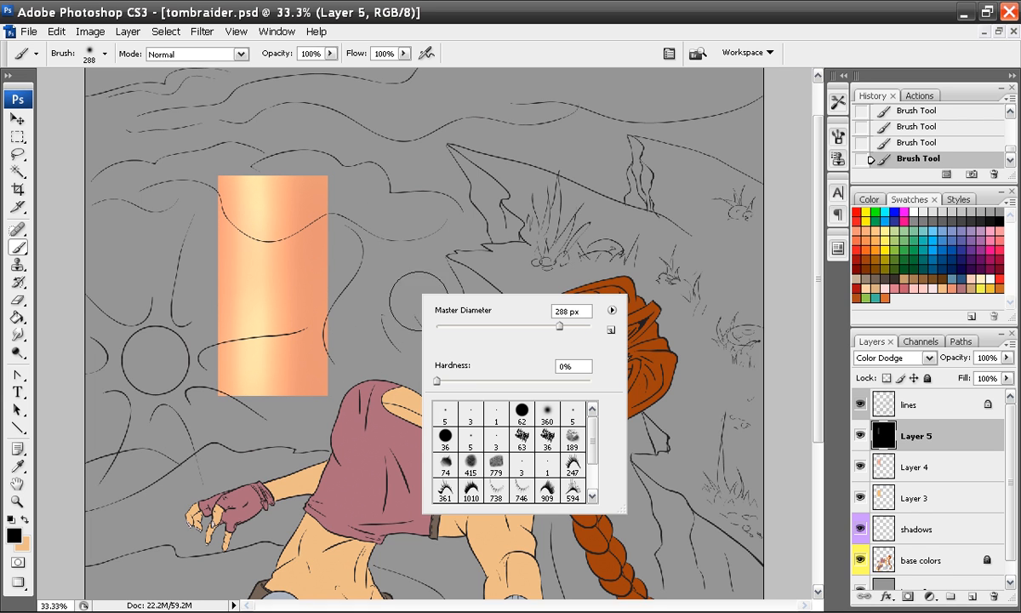
click(511, 415)
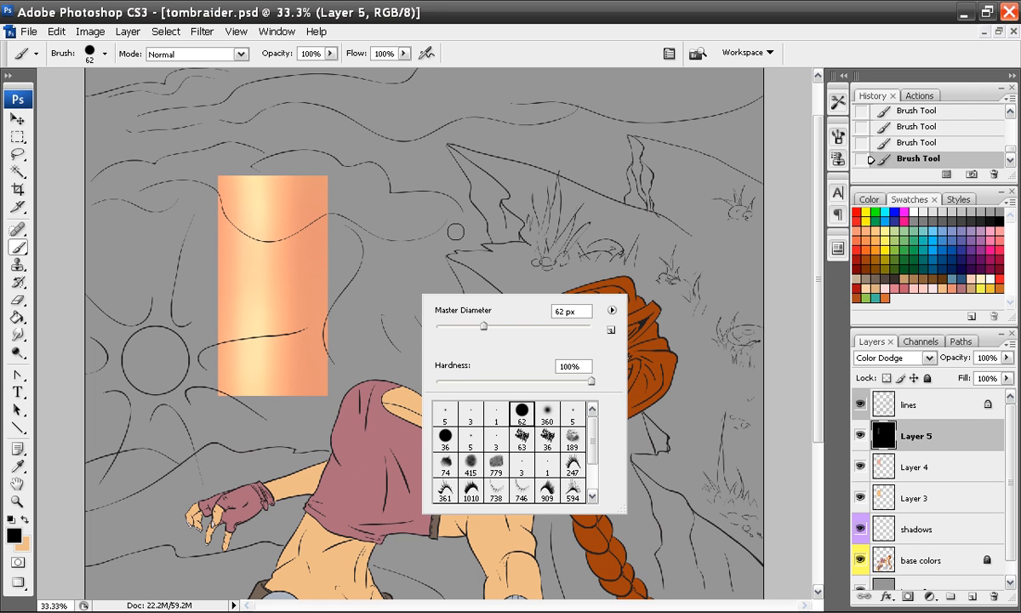
click(523, 329)
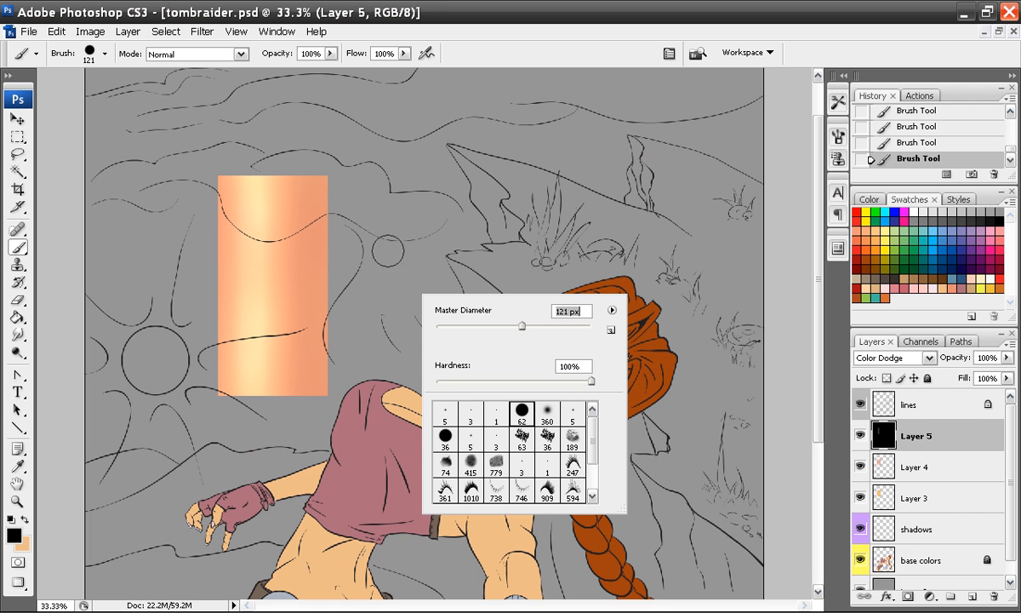
Pick a pink swatch and lighten the foreground color to pale pink f9d3e4.
click(994, 228)
click(12, 535)
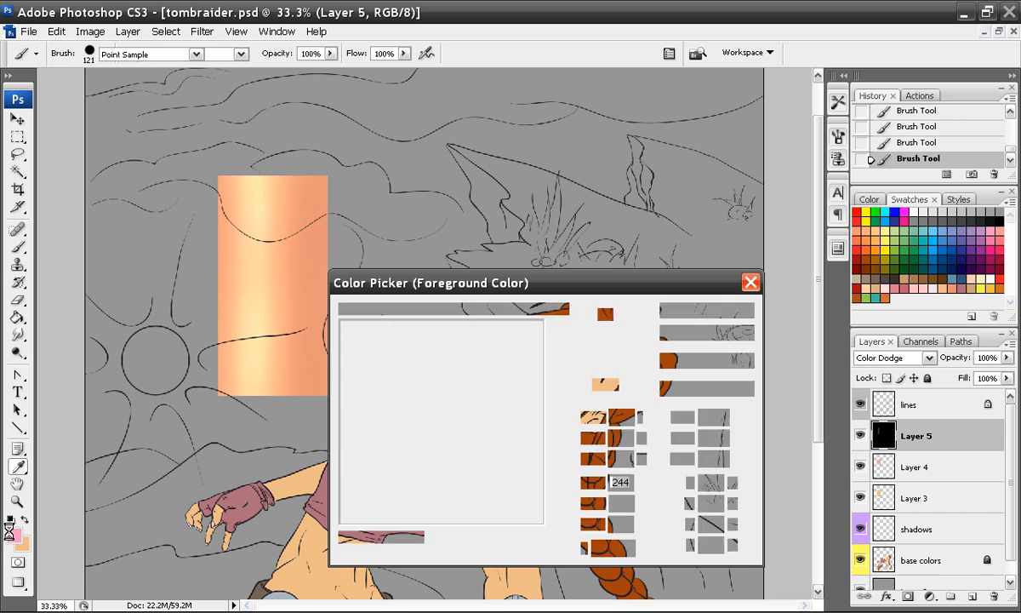
drag(370, 336, 367, 322)
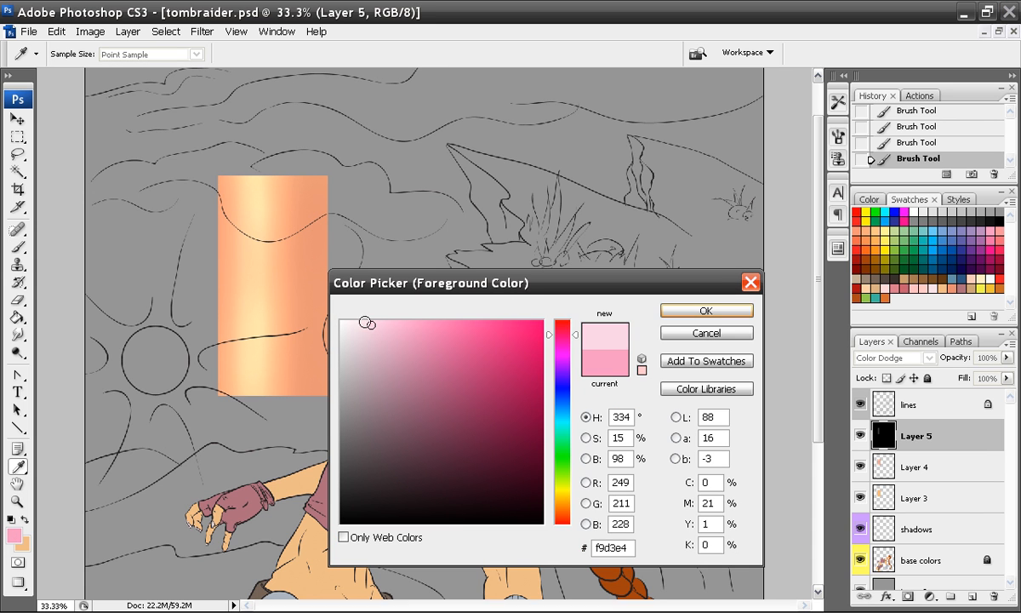
click(691, 310)
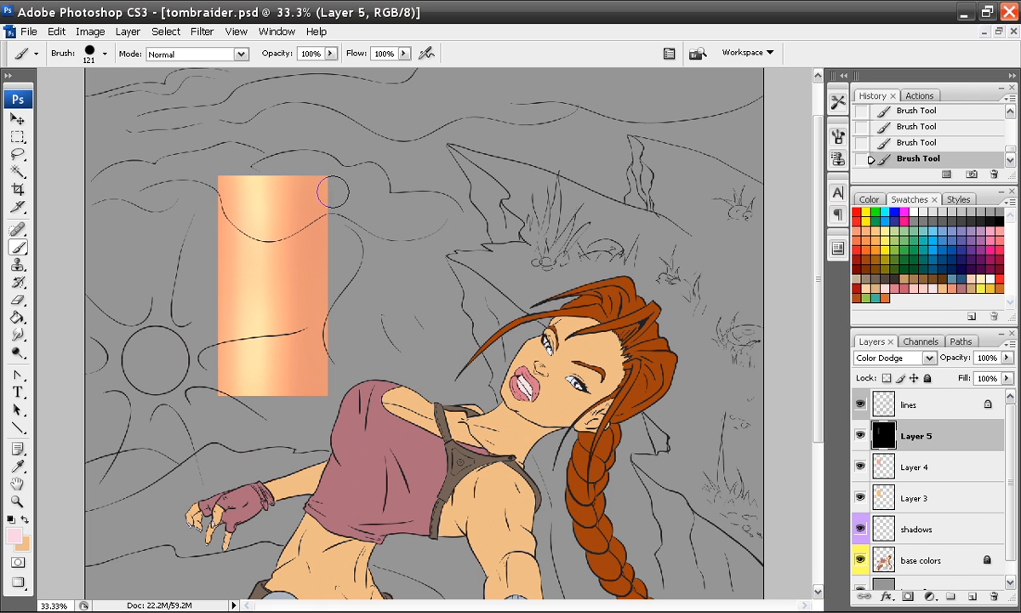
Try two pale pink hard-edged strokes down the rectangle's shaded right edge, undoing each one.
drag(323, 170, 334, 338)
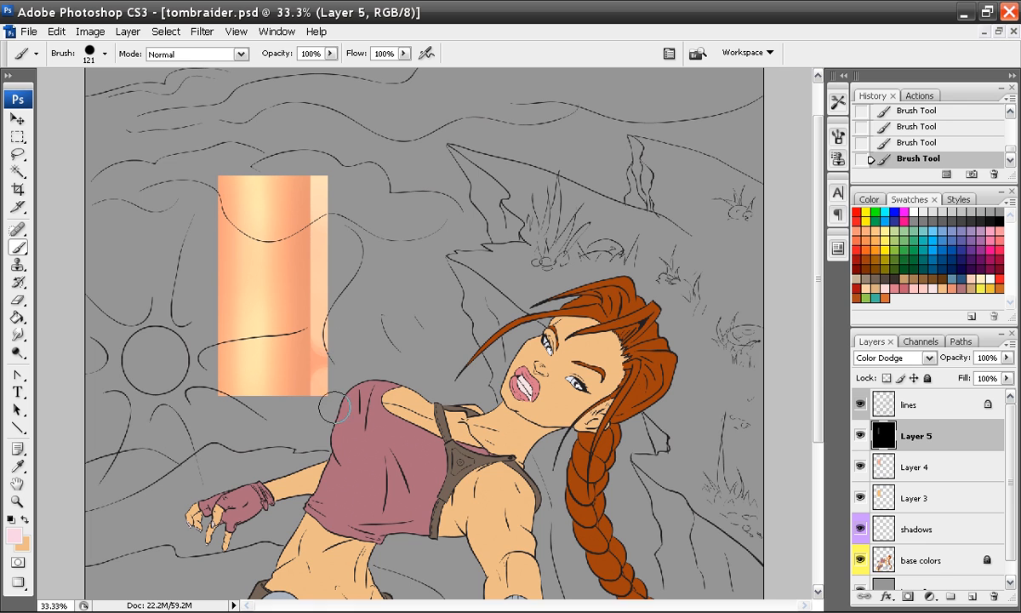
key(ctrl+z)
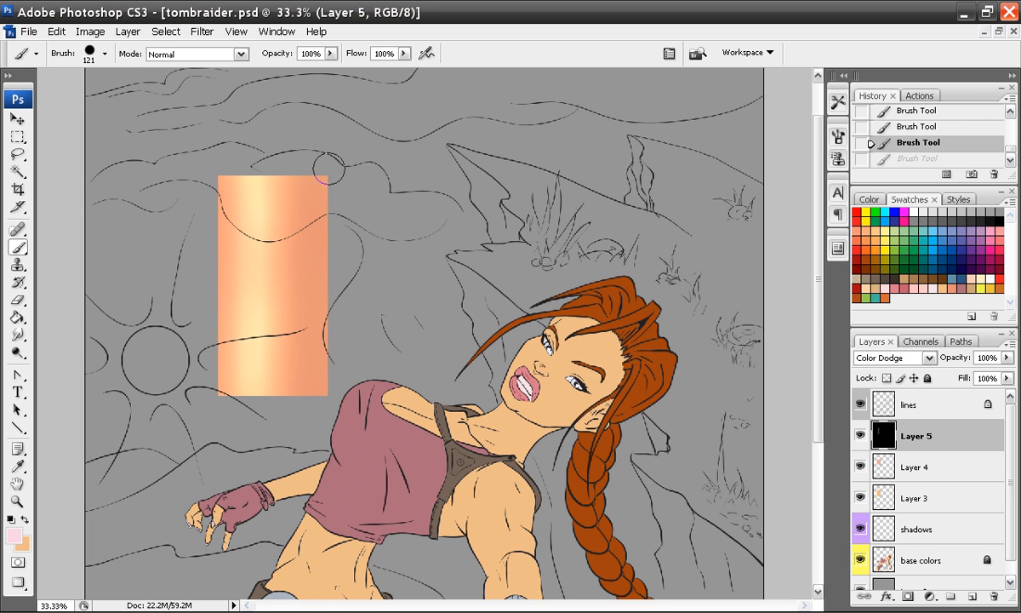
mouse_move(328, 167)
mouse_down()
mouse_move(309, 192)
mouse_move(310, 396)
mouse_up()
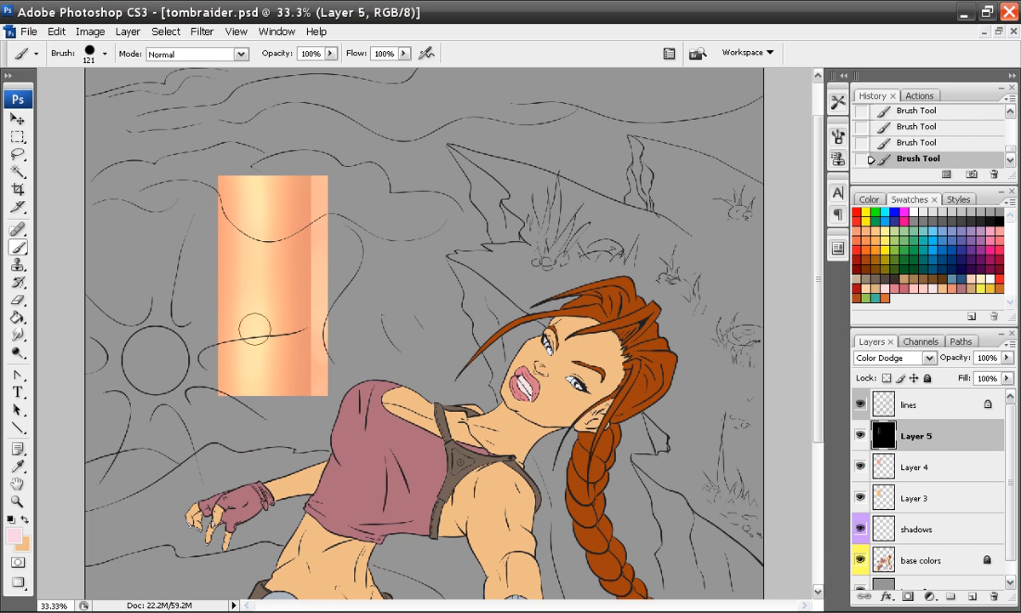
key(ctrl+z)
Switch to the soft round brush at 176 px, trying a pale pink stroke down the rectangle's right edge and undoing it.
right_click(317, 247)
click(481, 379)
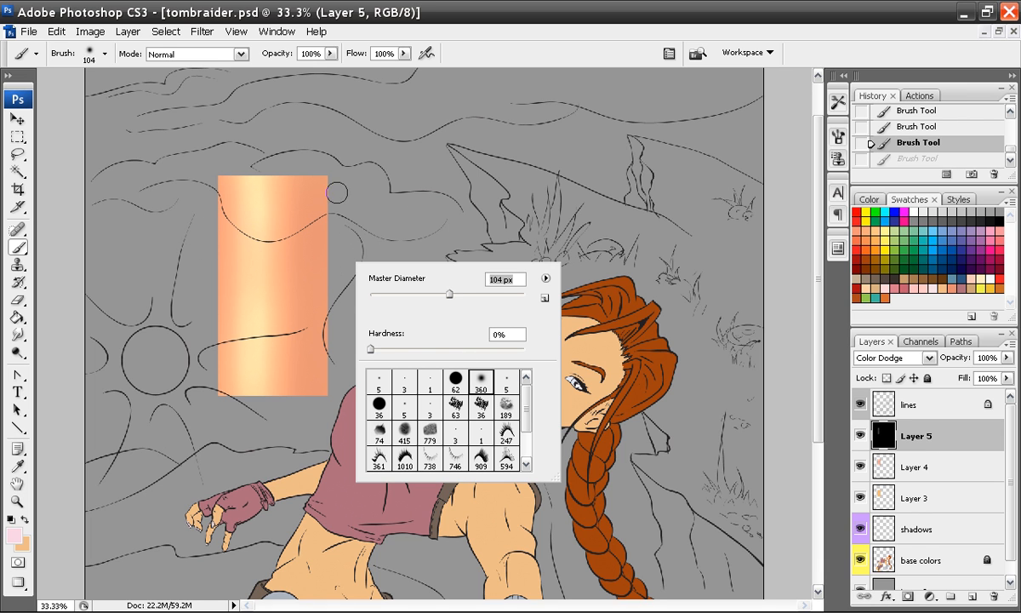
click(476, 295)
drag(322, 178, 306, 371)
key(ctrl+z)
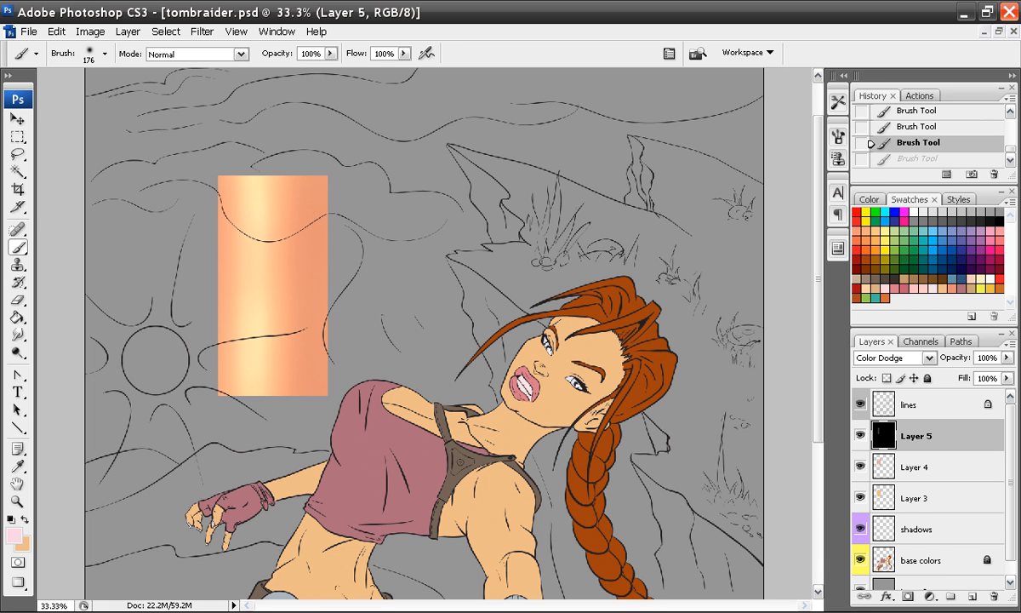
Add a new layer above Layer 5 and try soft pale pink strokes down the rectangle's right edge, undoing them.
click(970, 598)
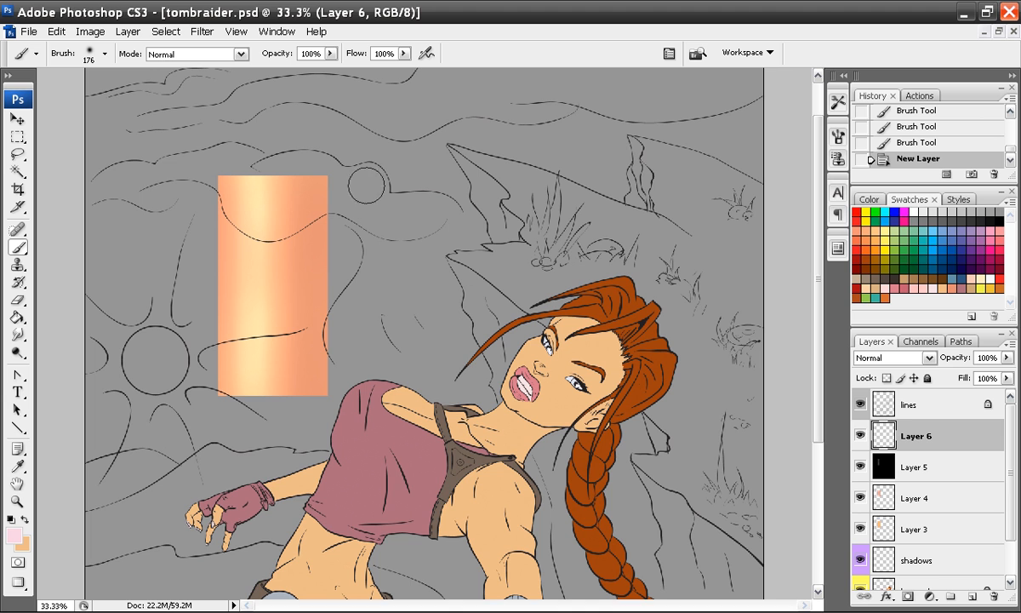
mouse_move(321, 183)
mouse_down()
mouse_move(332, 400)
mouse_move(334, 153)
mouse_move(322, 410)
mouse_move(304, 134)
mouse_up()
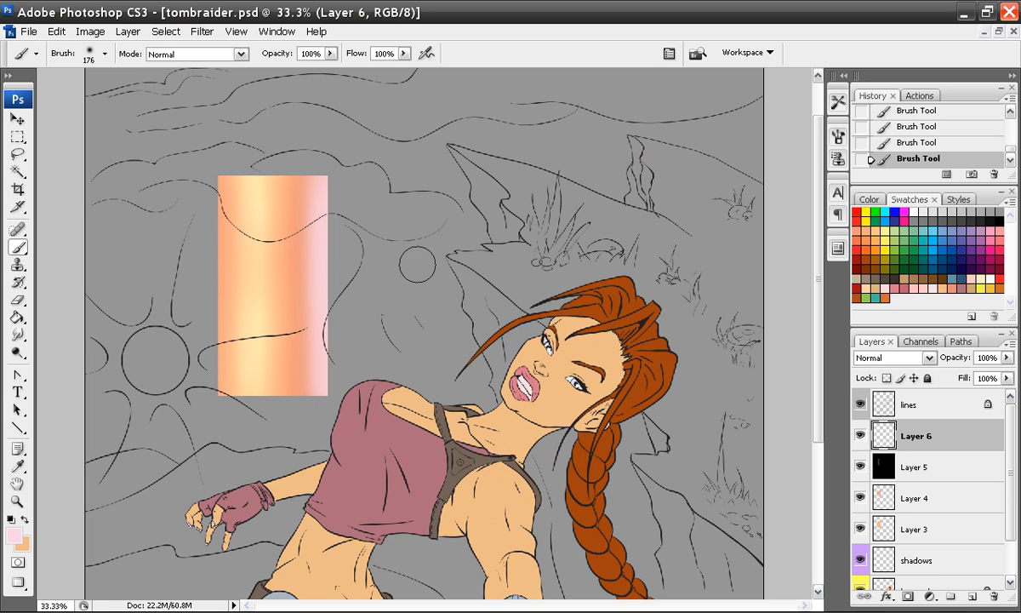
key(ctrl+z)
key(ctrl+alt+z)
key(ctrl+alt+z)
key(ctrl+alt+z)
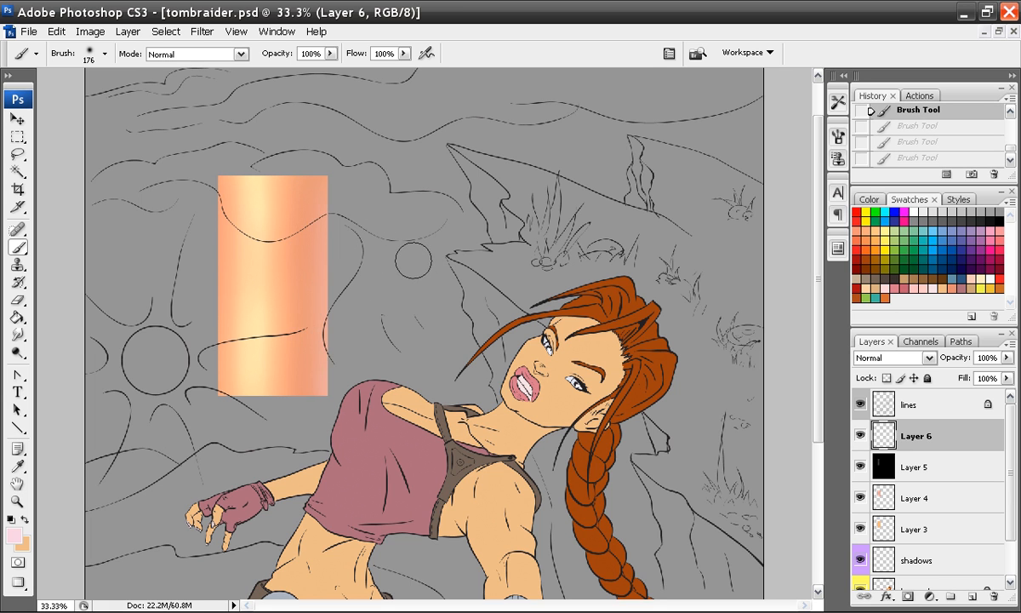
Switch to a hard round brush at 149 px and paint pale pink edge light down the rectangle's right side on Layer 6.
right_click(391, 294)
click(495, 408)
click(506, 323)
drag(329, 162, 326, 449)
key(ctrl+minus)
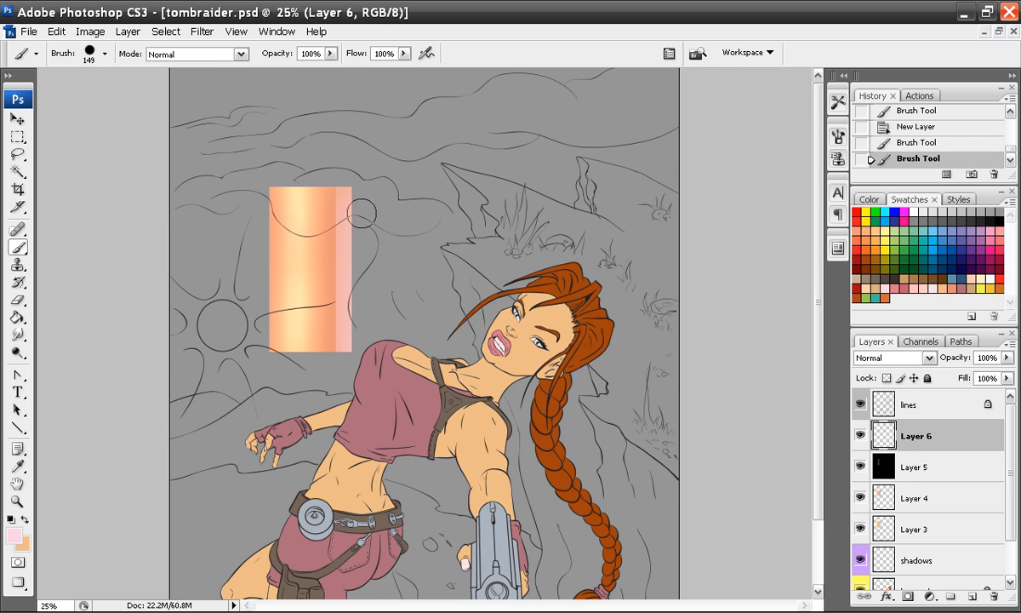
mouse_move(360, 184)
mouse_down()
mouse_move(364, 370)
mouse_move(359, 186)
mouse_move(356, 260)
mouse_move(362, 219)
mouse_up()
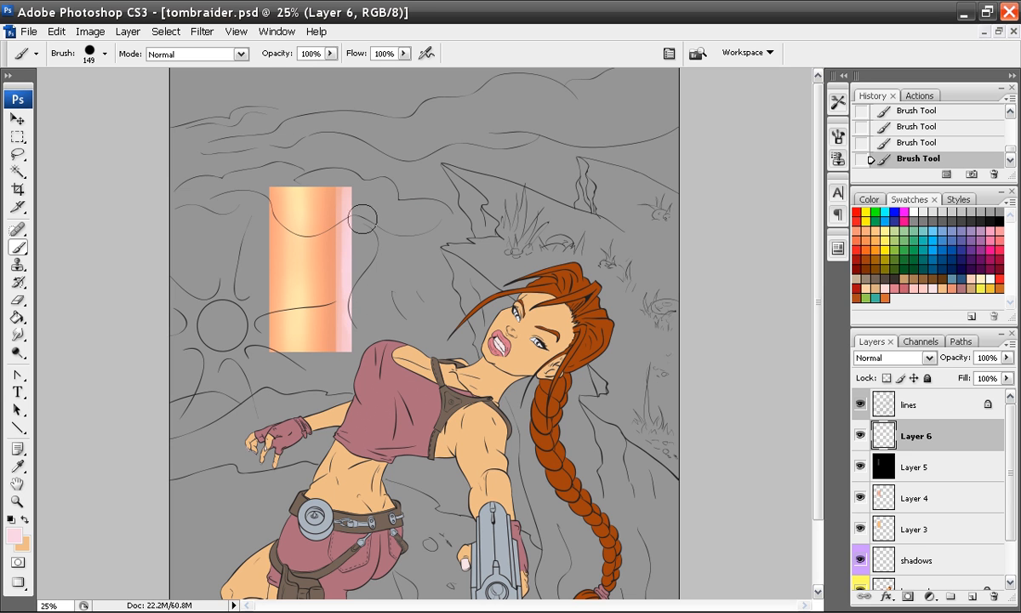
Set the foreground to a pale cyan based on a light blue swatch and paint a hard-edged strip down the rectangle's left edge.
click(920, 231)
click(15, 536)
click(359, 329)
click(693, 306)
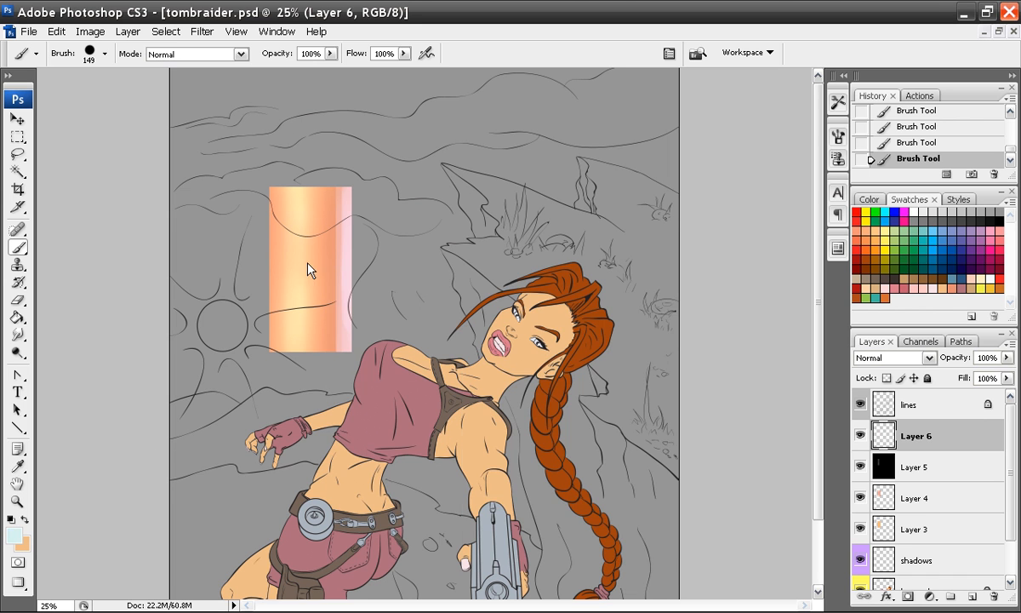
mouse_move(260, 183)
mouse_down()
mouse_move(252, 333)
mouse_move(256, 206)
mouse_up()
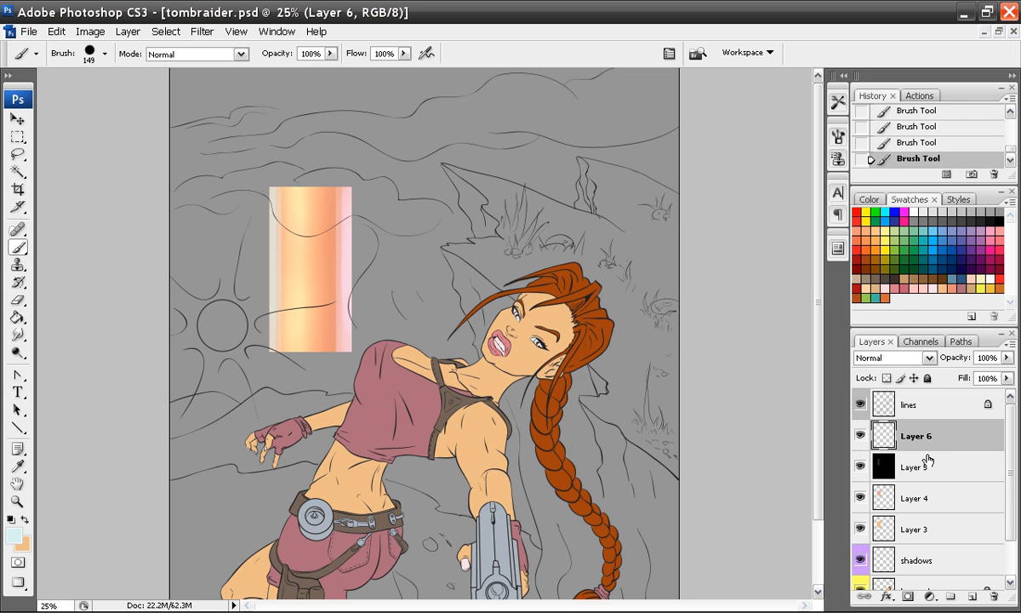
Delete the four sample layers above the shadows layer, Layer 6 down to Layer 3.
click(993, 598)
click(994, 598)
click(993, 599)
click(994, 599)
drag(527, 421, 527, 339)
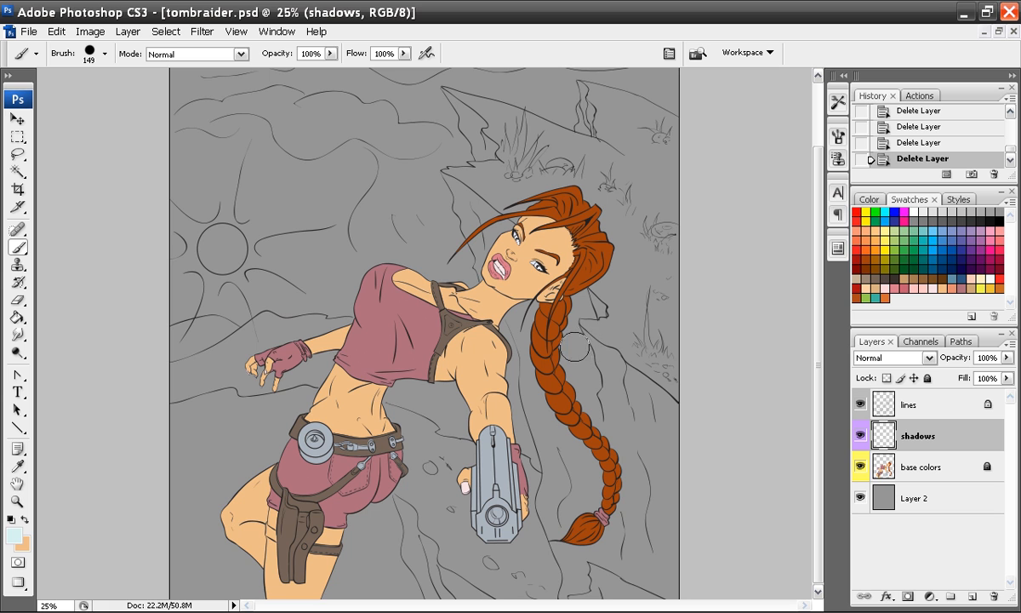